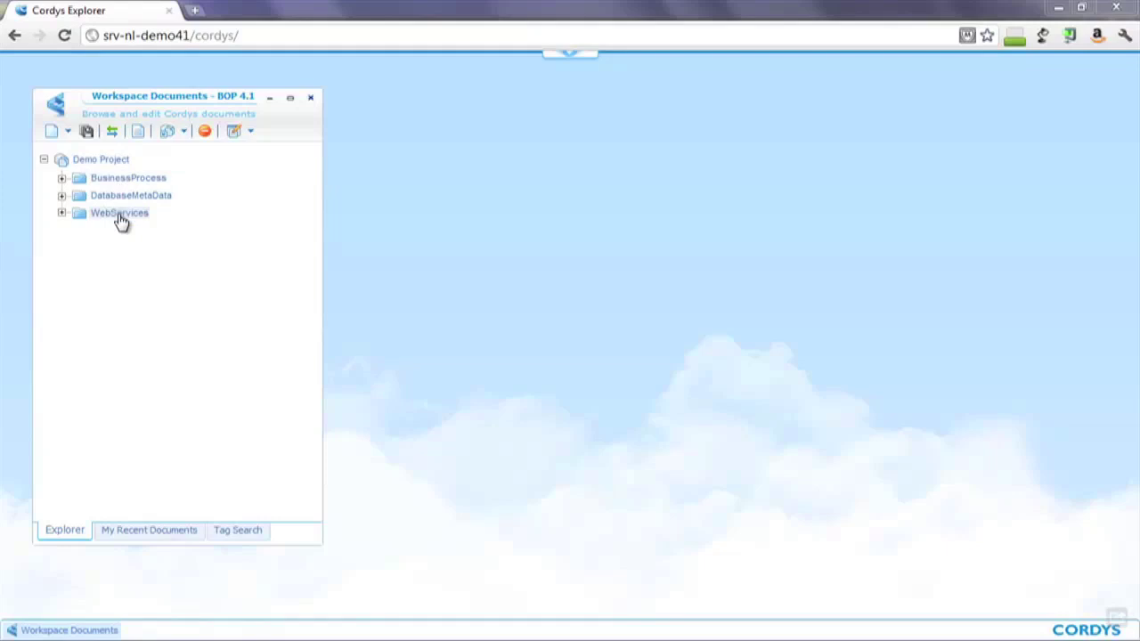
Expand the BusinessProcess, DatabaseMetaData and WebServices folders of Demo Project to examine their contents.
click(64, 180)
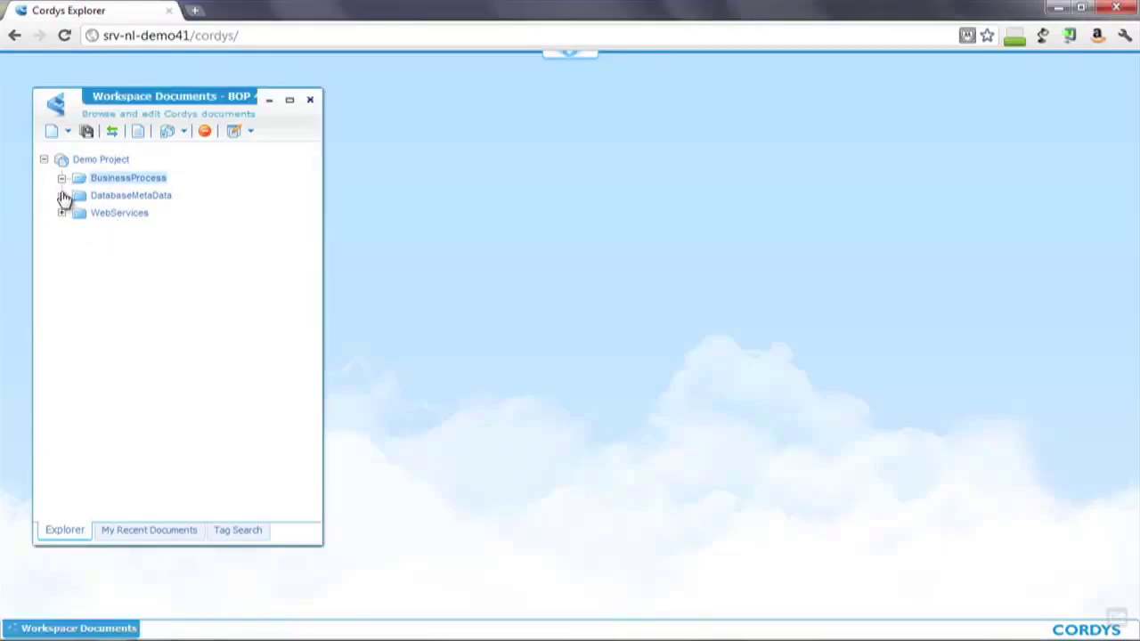
click(62, 214)
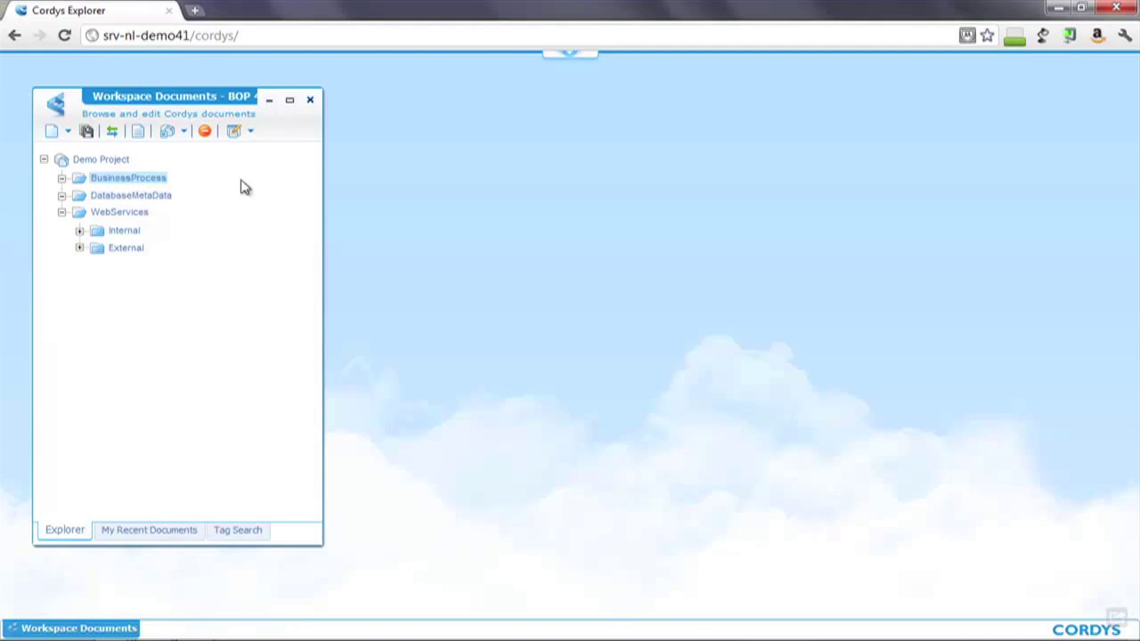
Start a new service group in the System Resource Manager, using the WS-AppServer application connector.
click(558, 75)
click(164, 272)
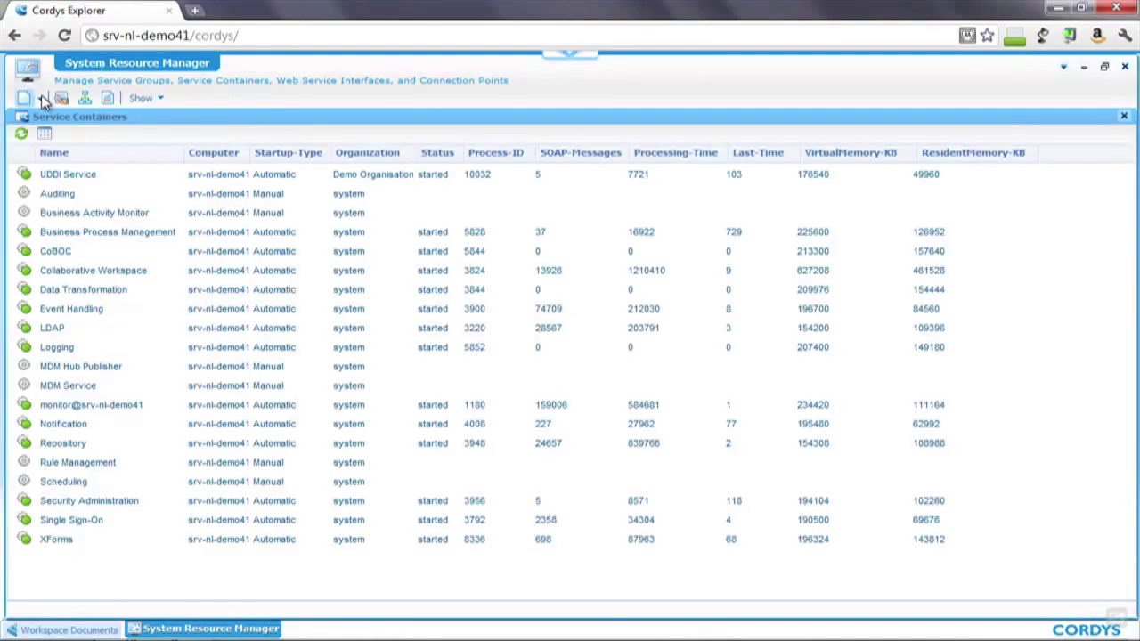
click(41, 98)
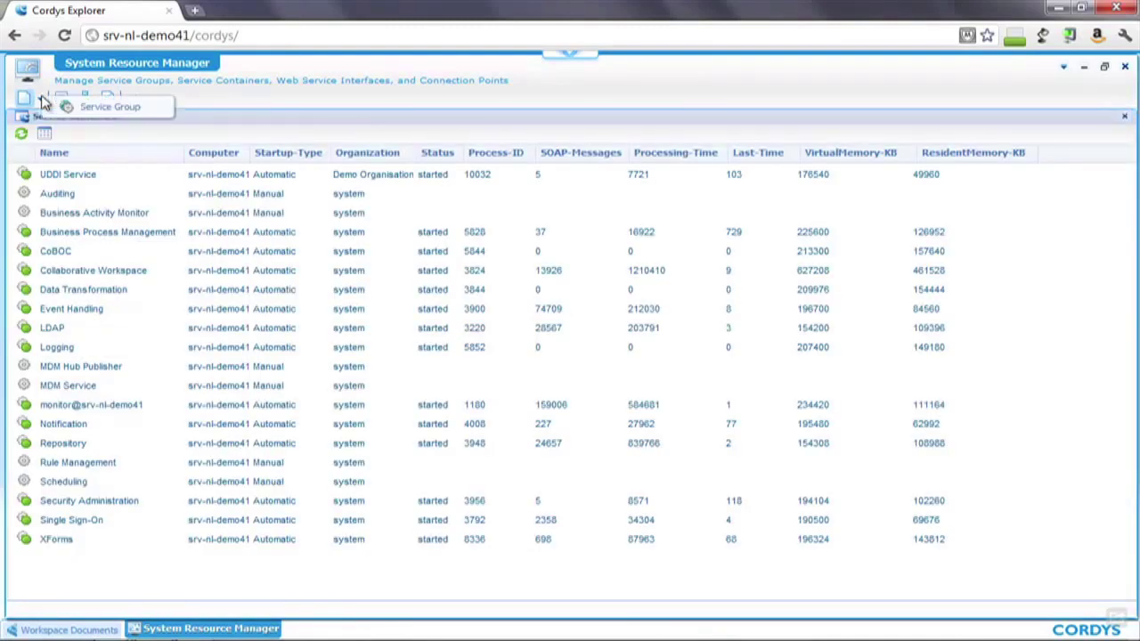
click(115, 105)
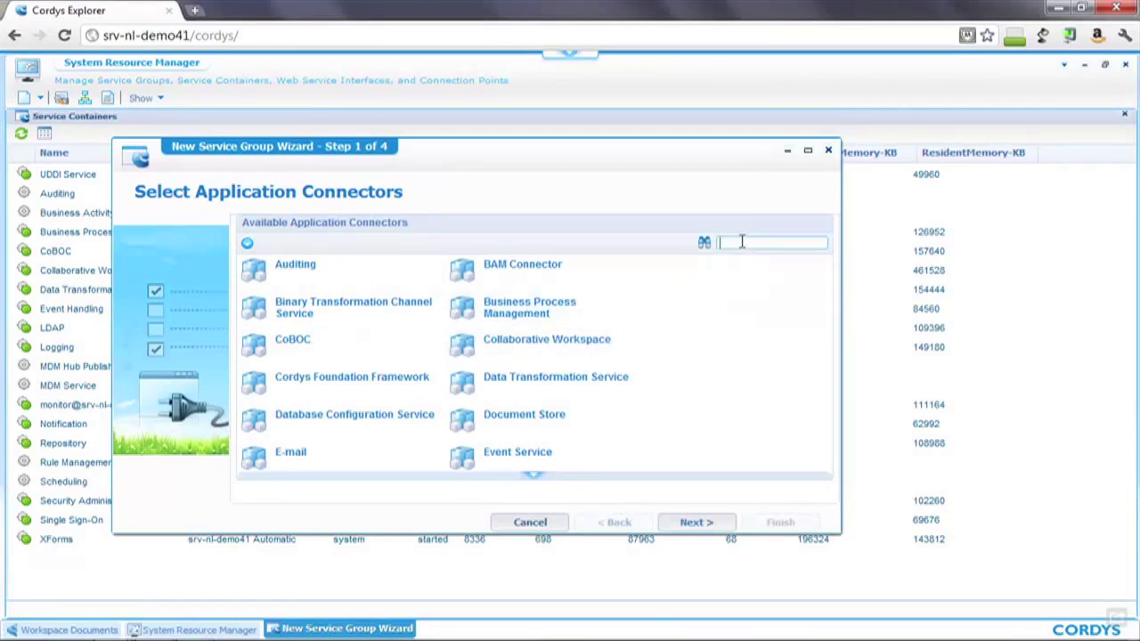
click(740, 242)
text(ws)
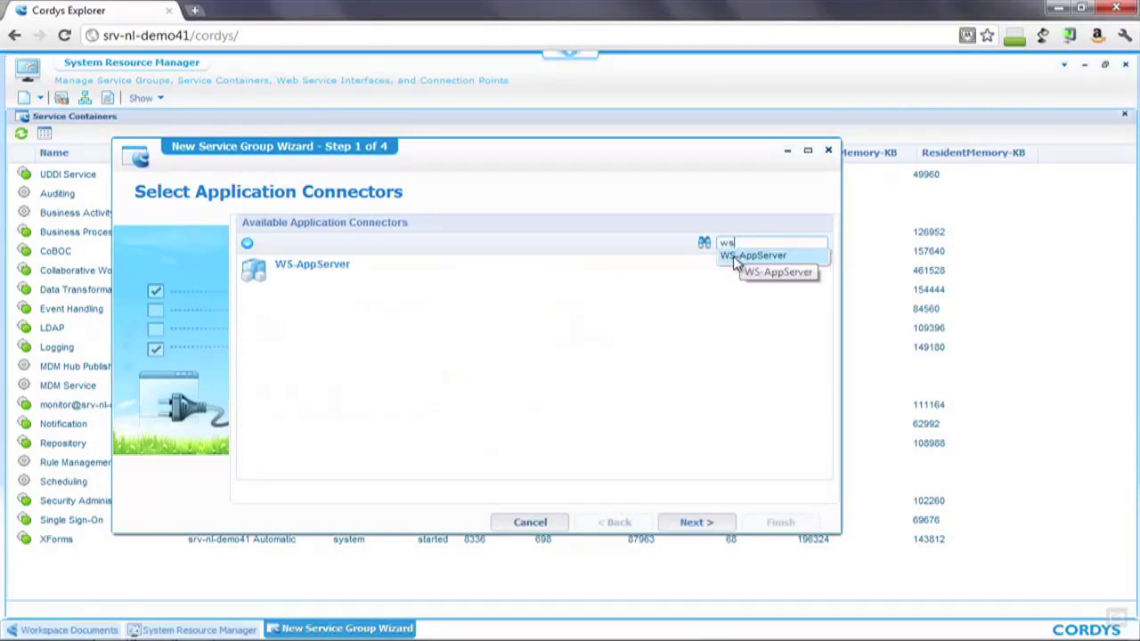
click(278, 277)
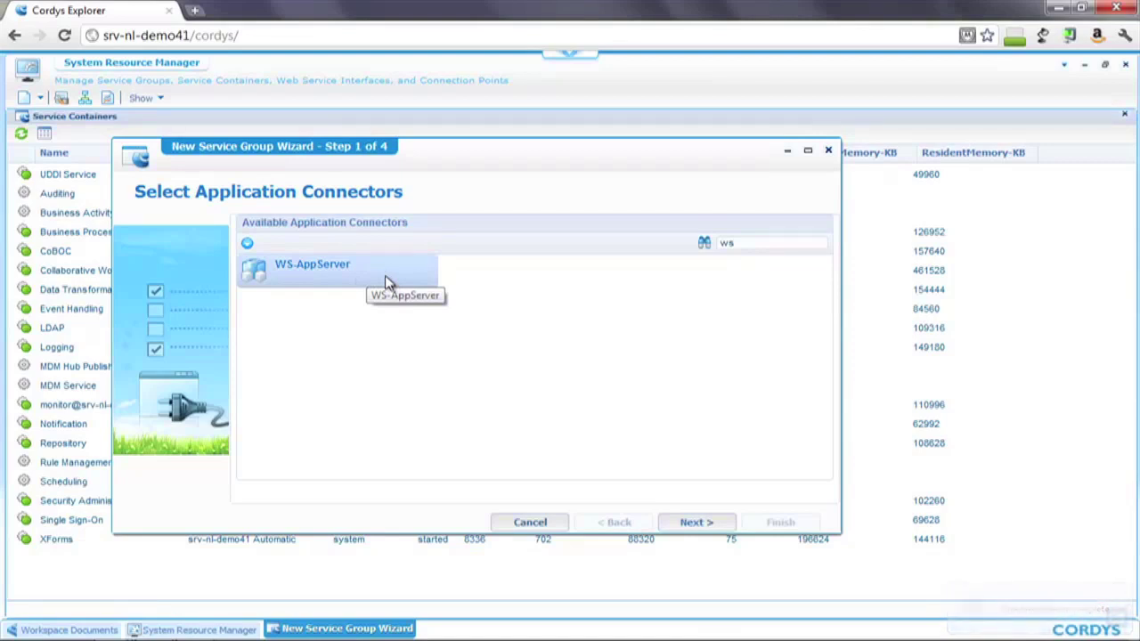
click(677, 525)
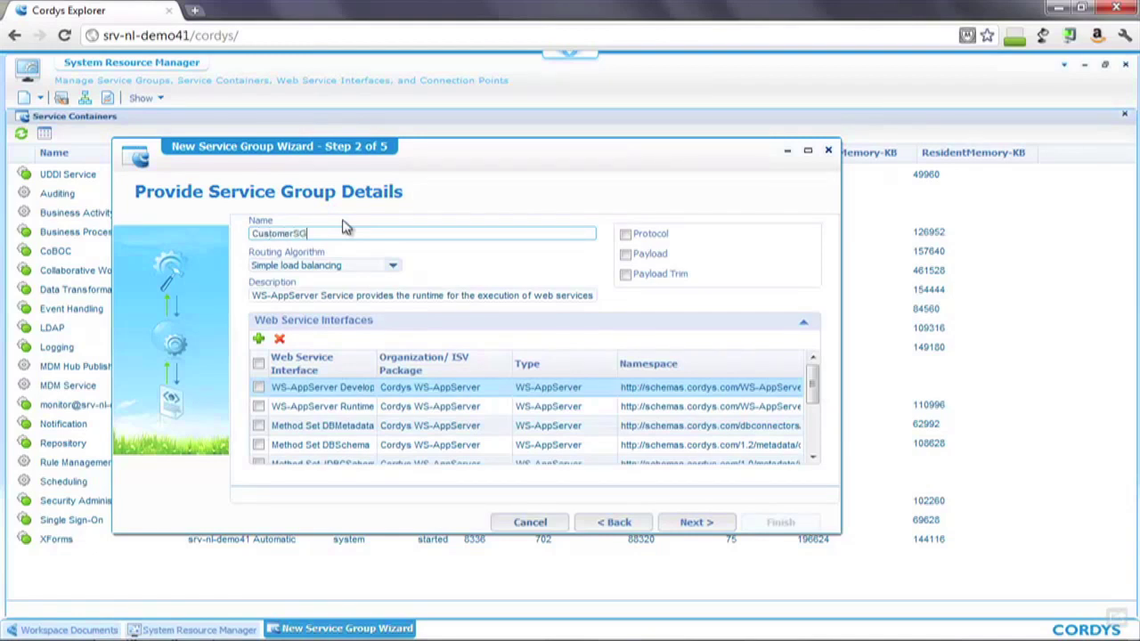
Name the service group CustomerSG and include all listed web service interfaces.
click(711, 529)
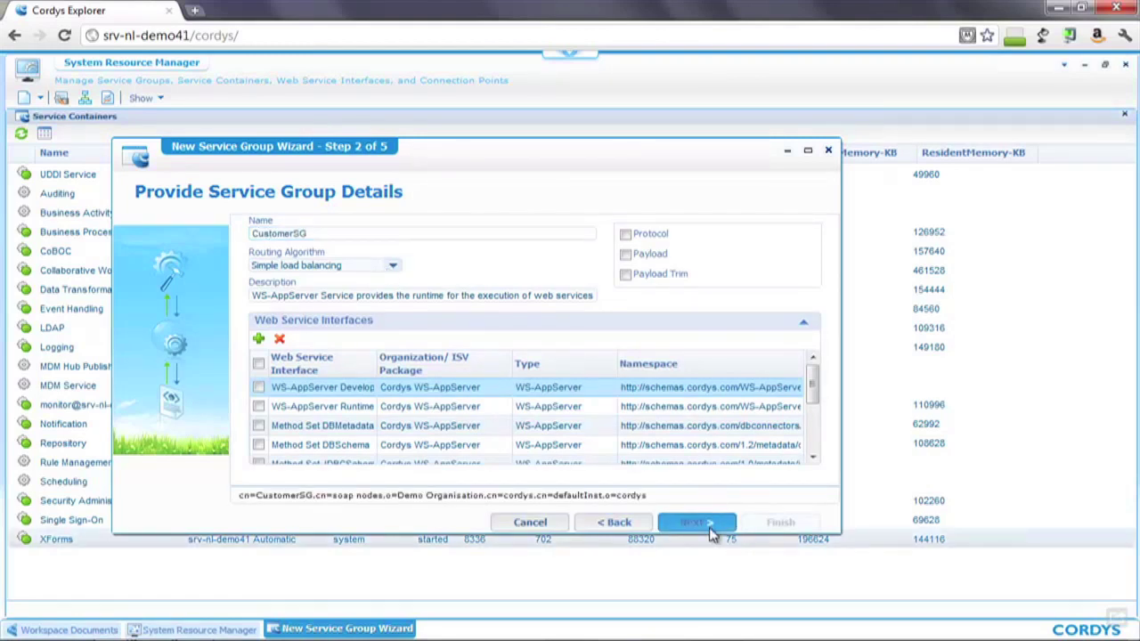
click(259, 364)
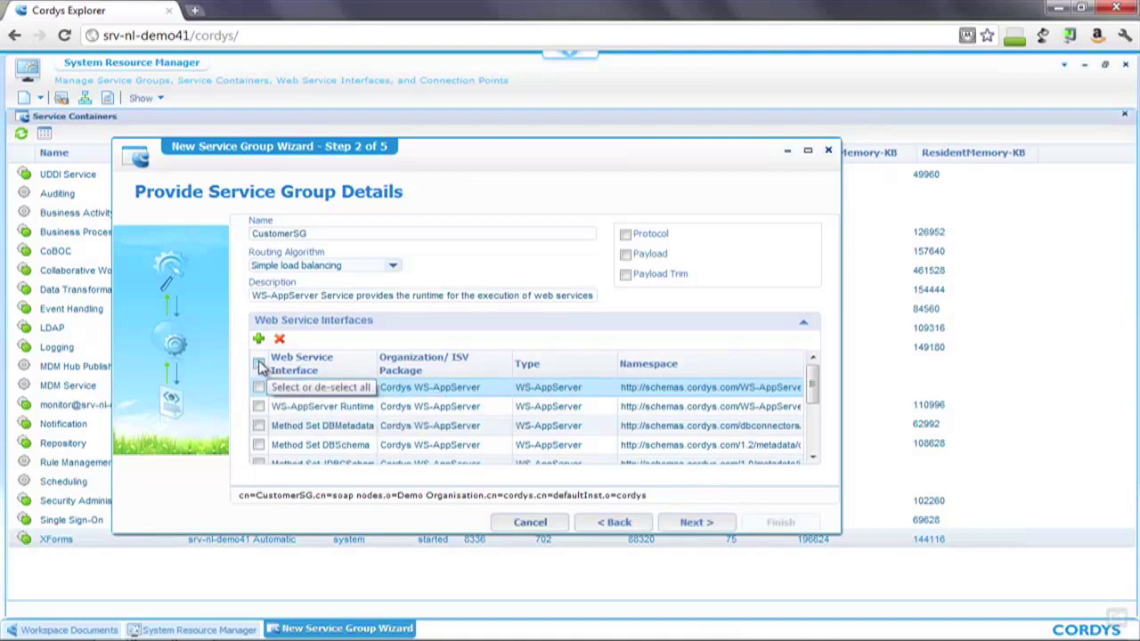
click(700, 523)
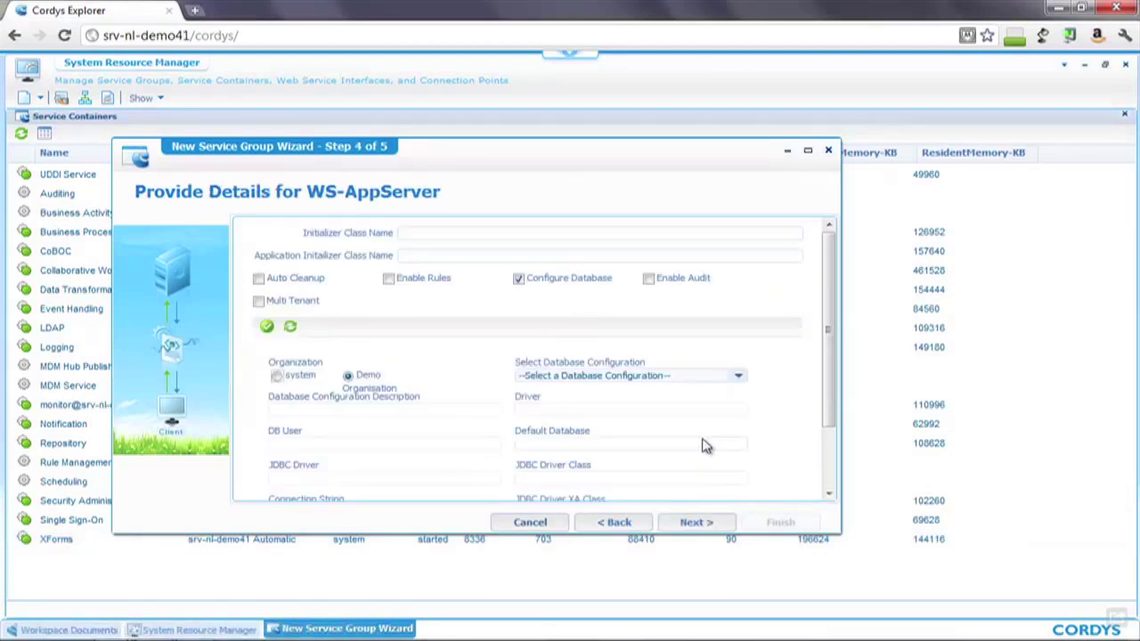
Assign the Customer DB database configuration to WS-AppServer and finish the service group with the default connection point details.
click(712, 376)
click(573, 405)
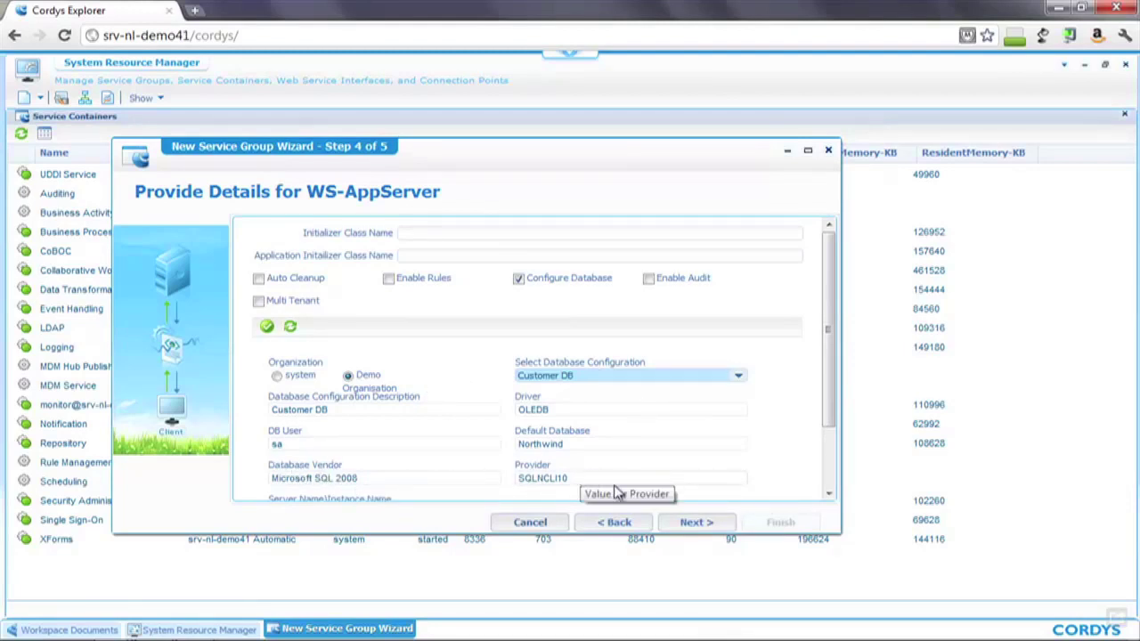
click(686, 529)
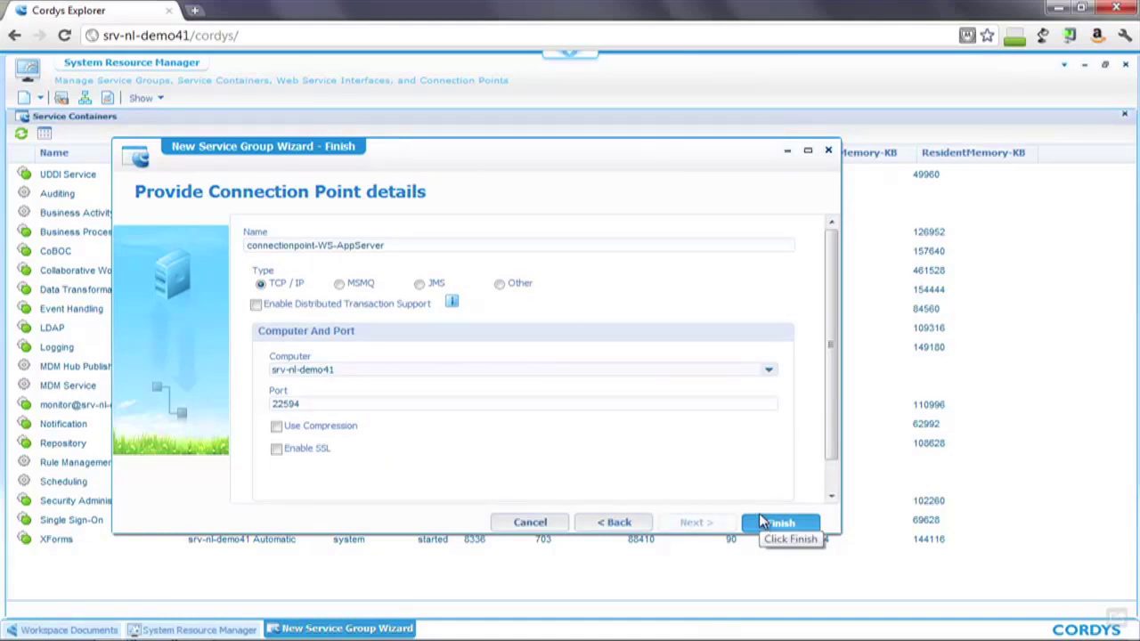
click(762, 522)
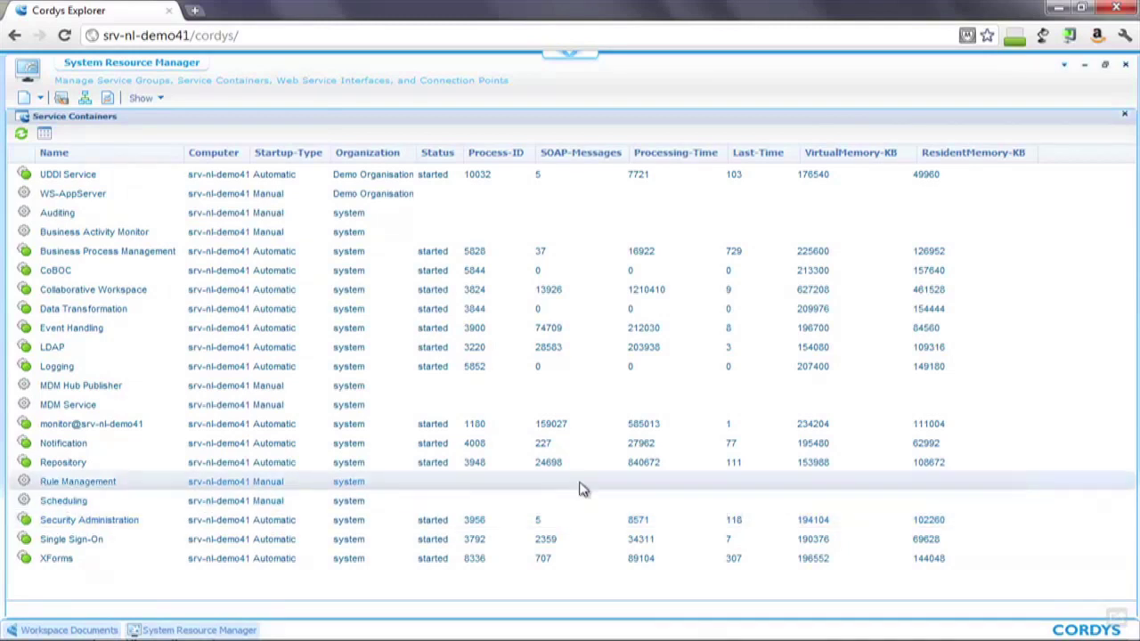
Start the new WS-AppServer service container of Demo Organisation.
click(70, 197)
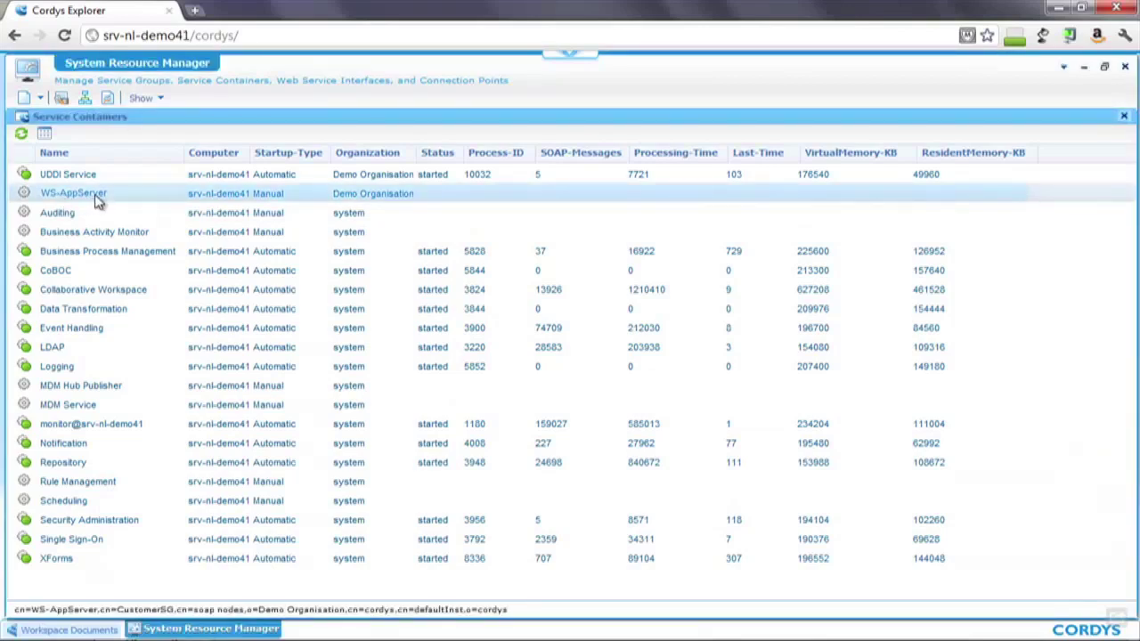
right_click(98, 201)
click(149, 210)
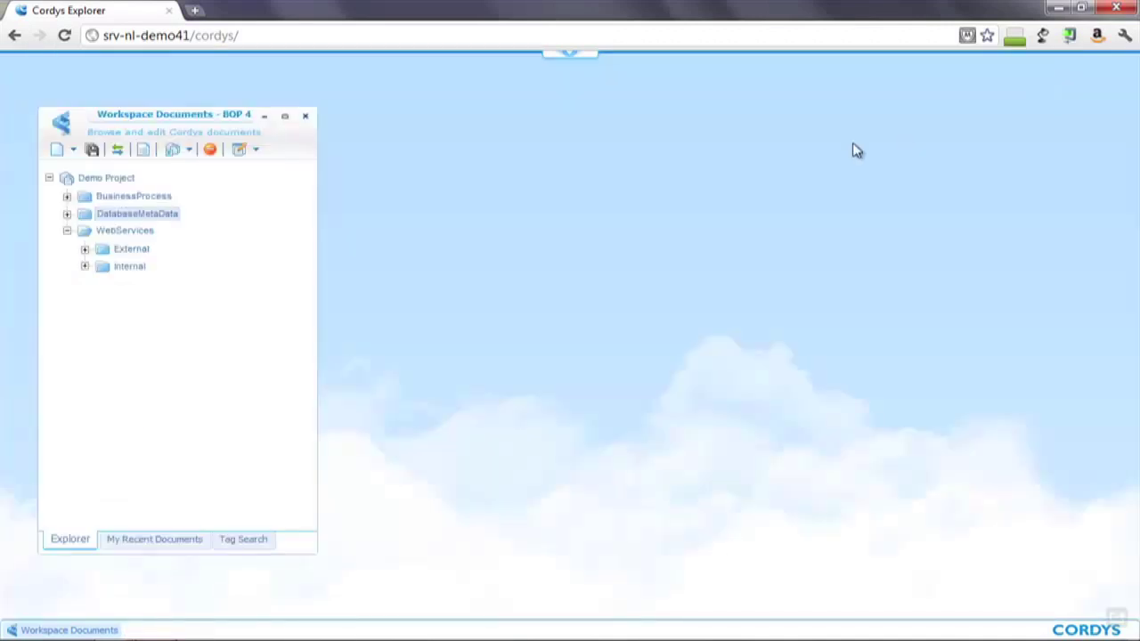
Create a Database Metadata document named CustomerMetaData in the DatabaseMetaData folder, with CustomerMetaData also as its description.
click(132, 215)
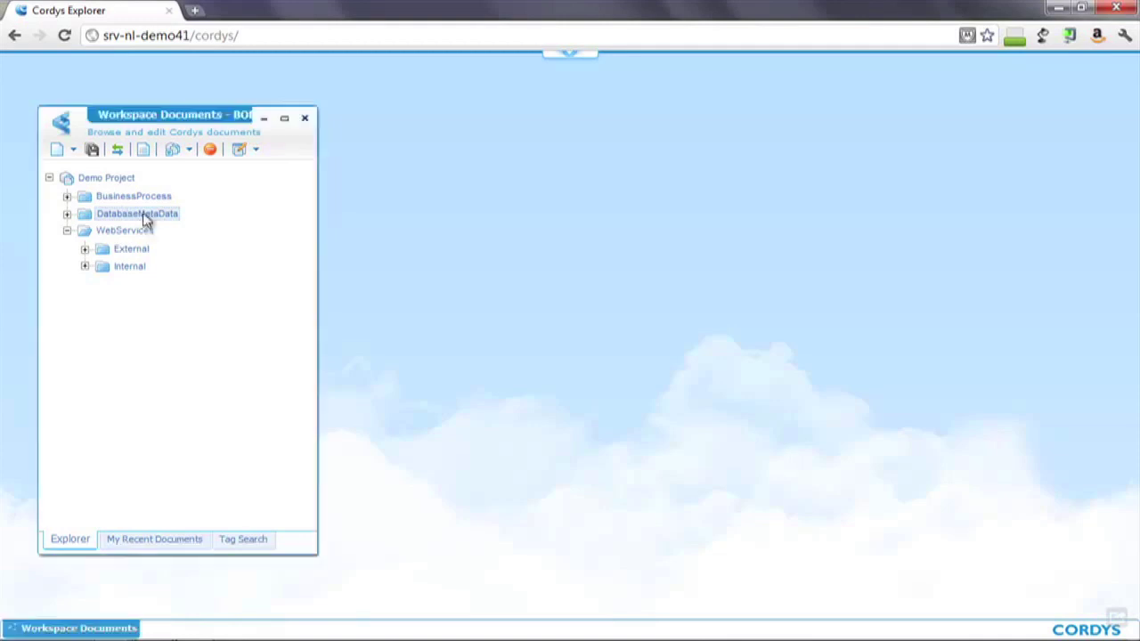
right_click(144, 219)
mouse_move(229, 253)
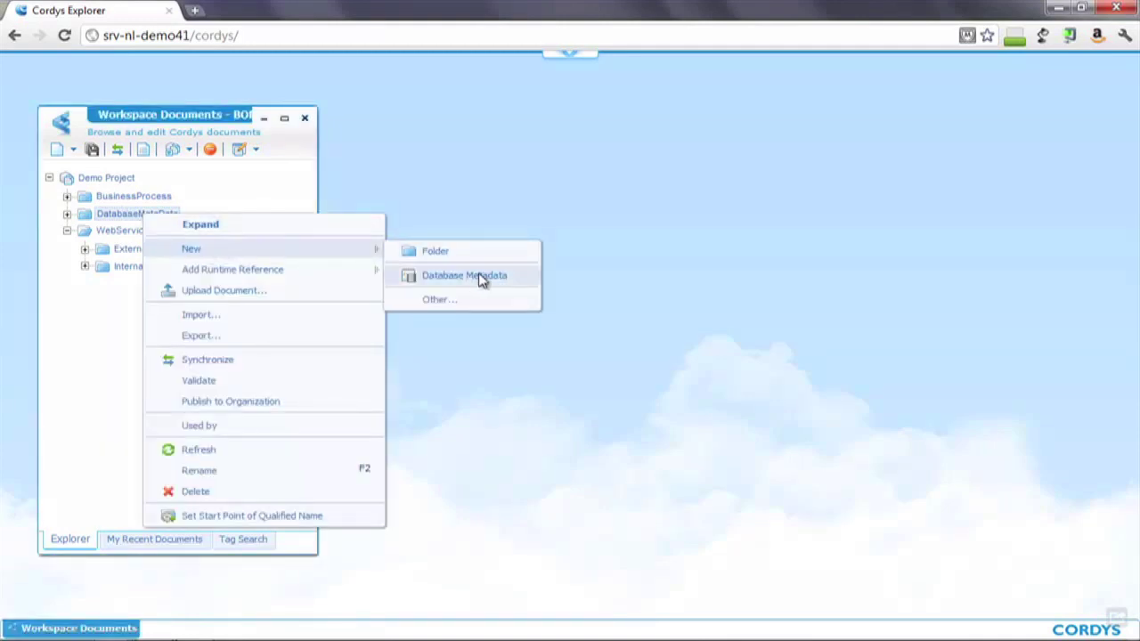
click(483, 276)
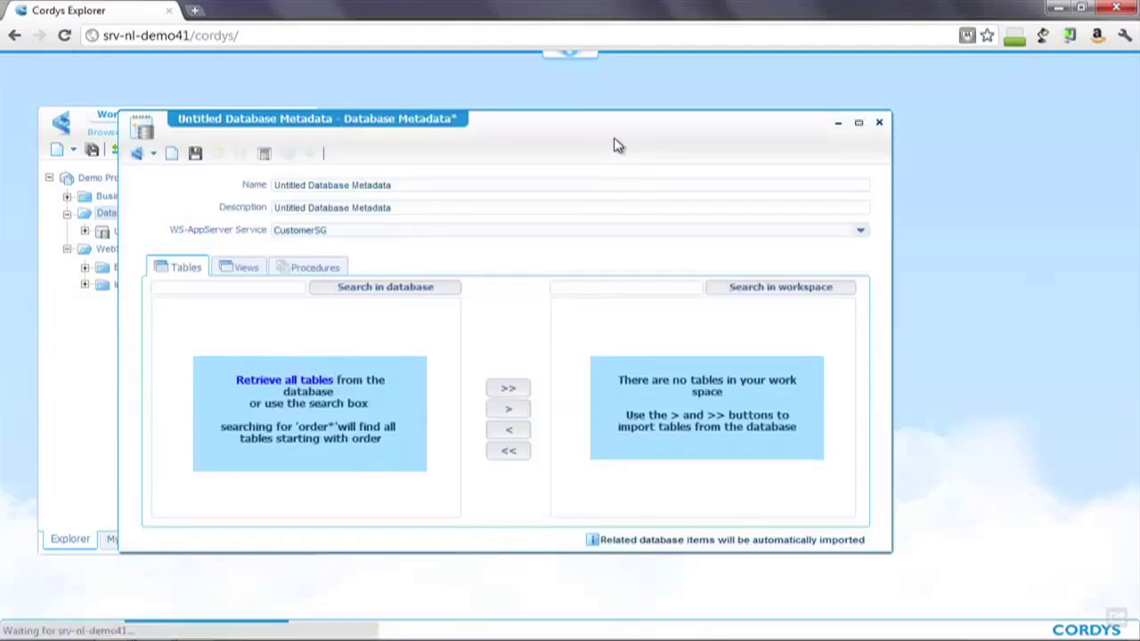
click(430, 186)
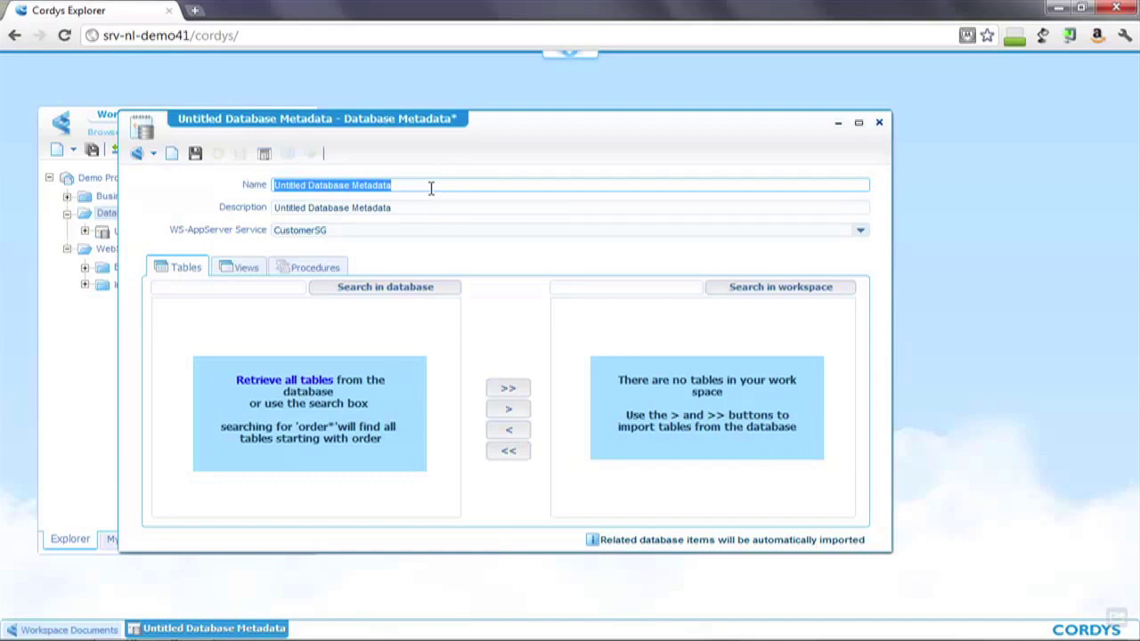
text(CustomerMeta)
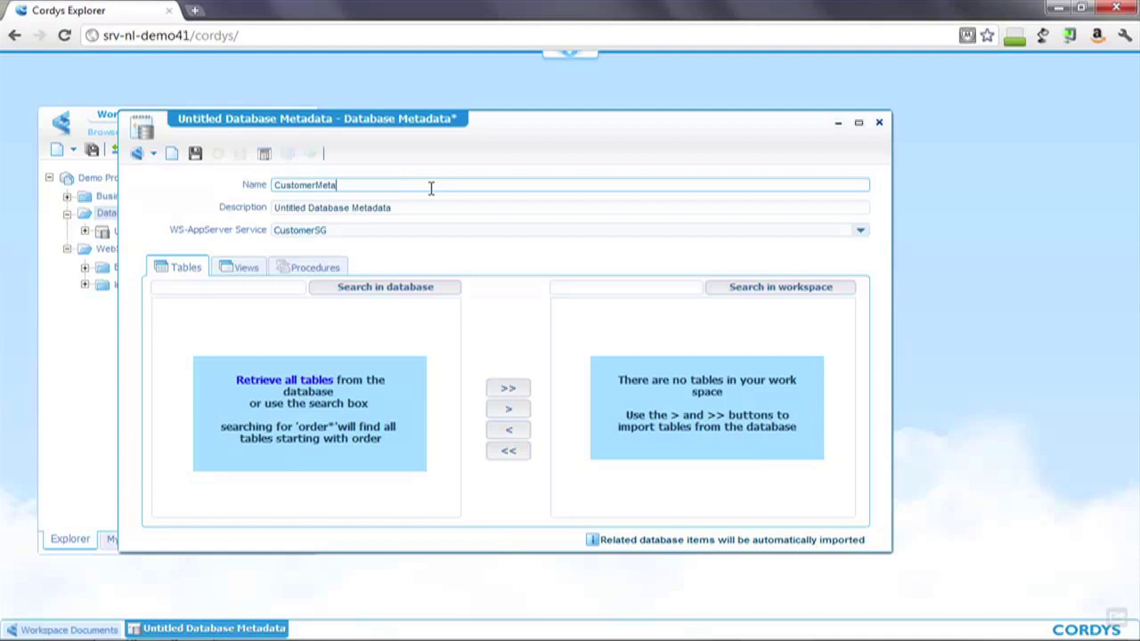
text(Data)
key(Tab)
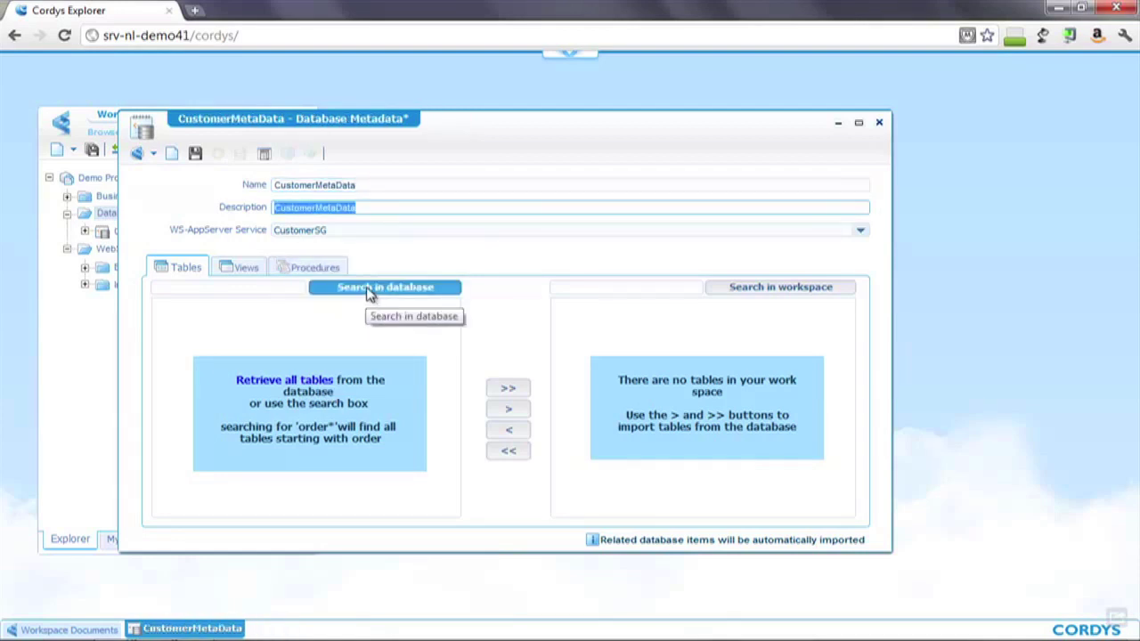
Import all database tables into the CustomerMetaData document, then save and close it.
click(314, 381)
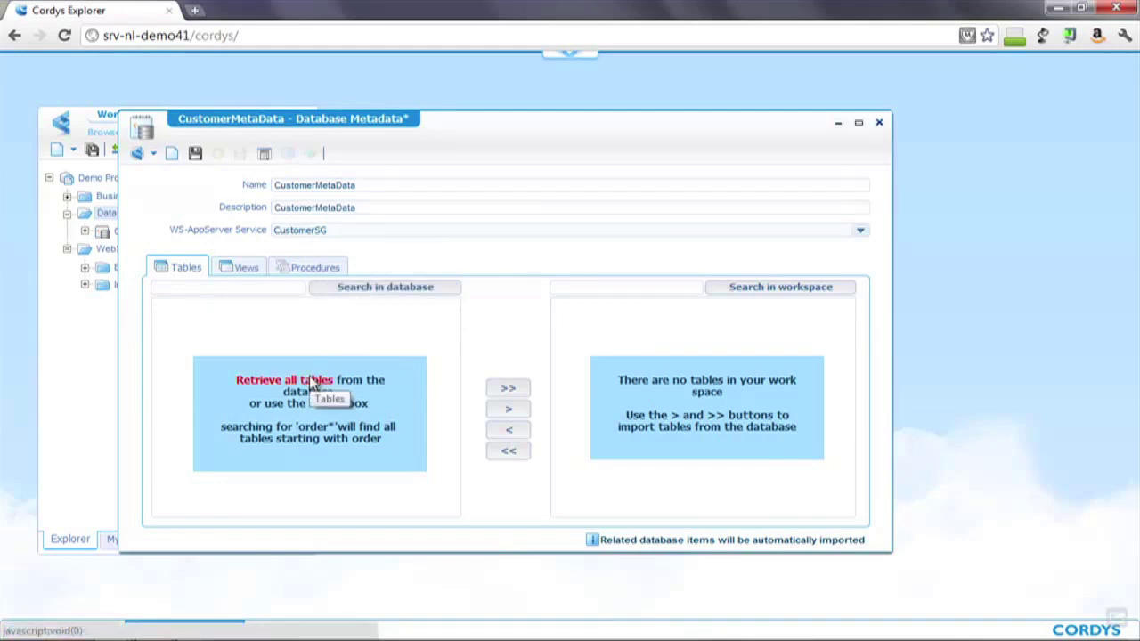
click(503, 388)
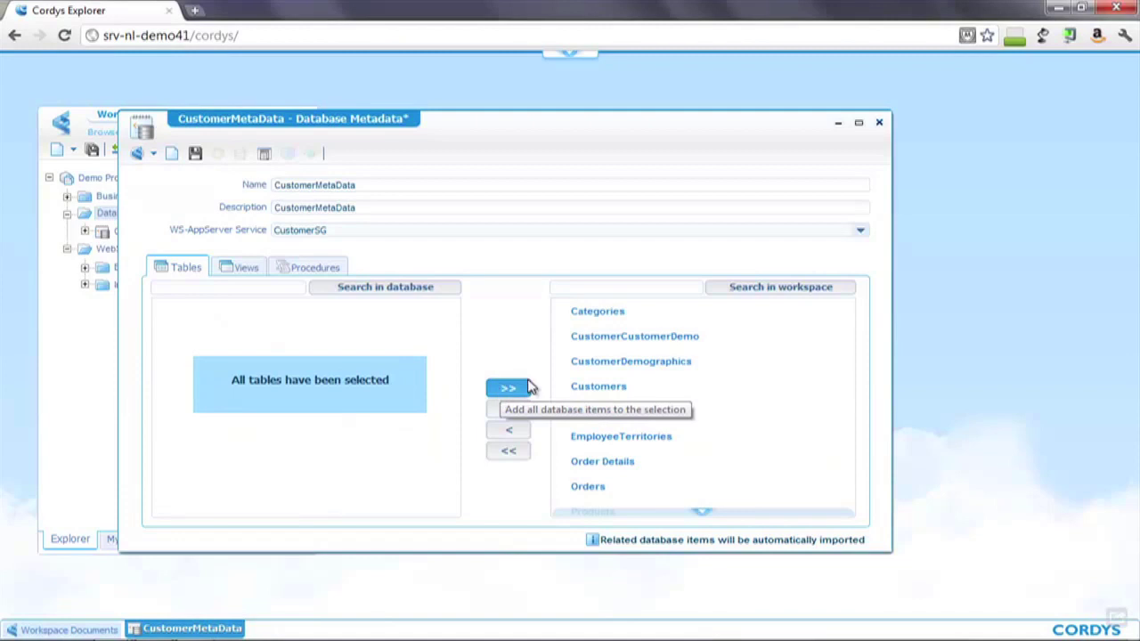
scroll(674, 419, down, 5)
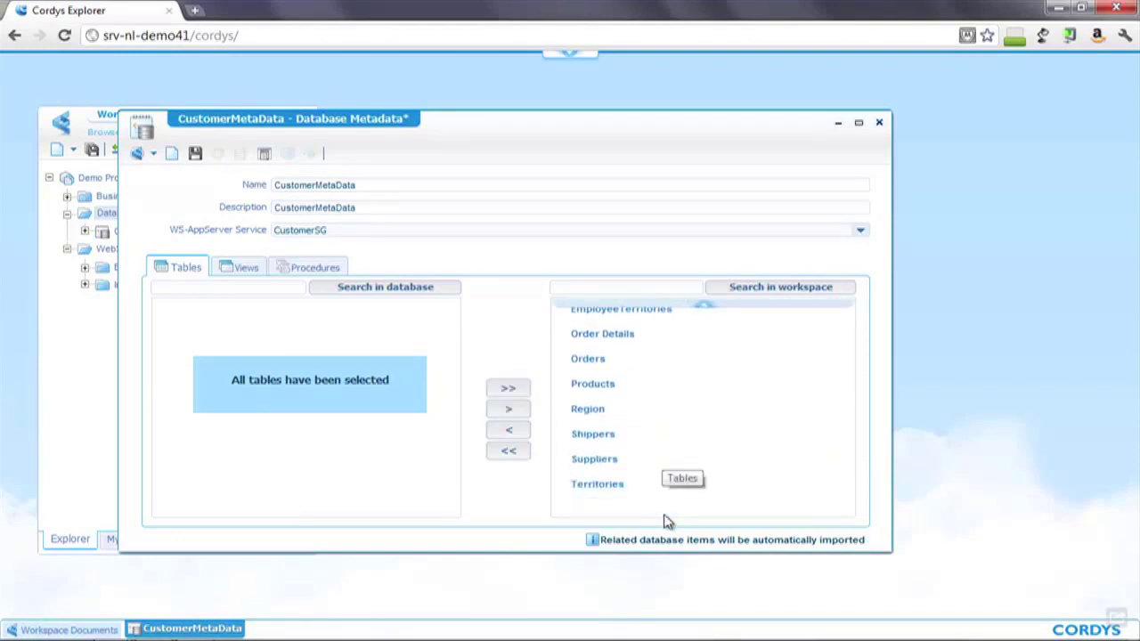
click(196, 155)
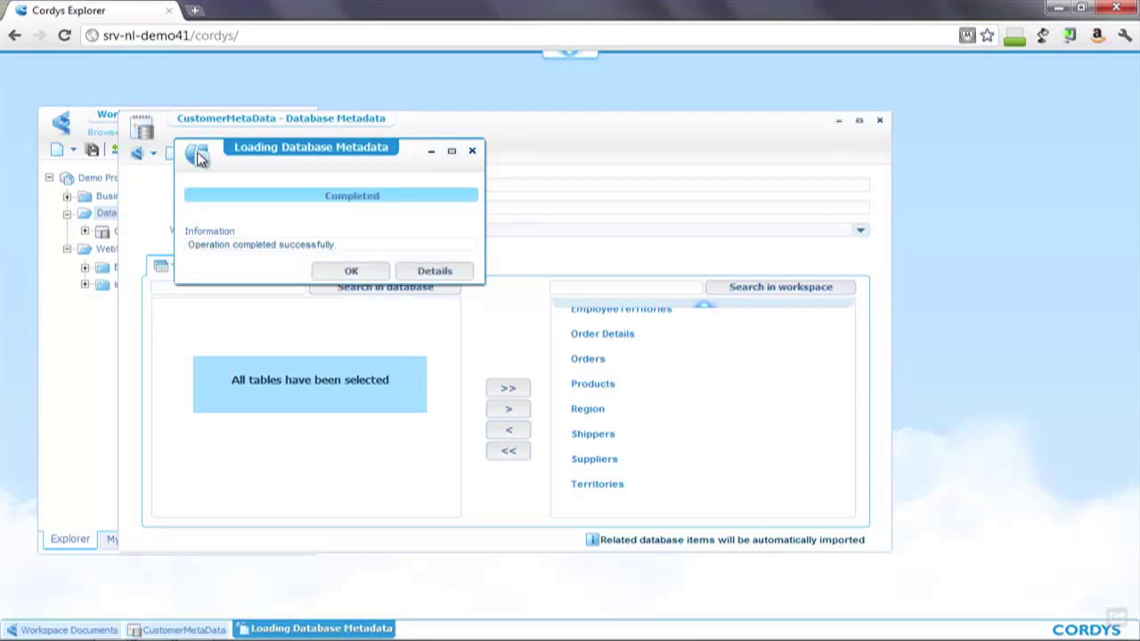
click(353, 270)
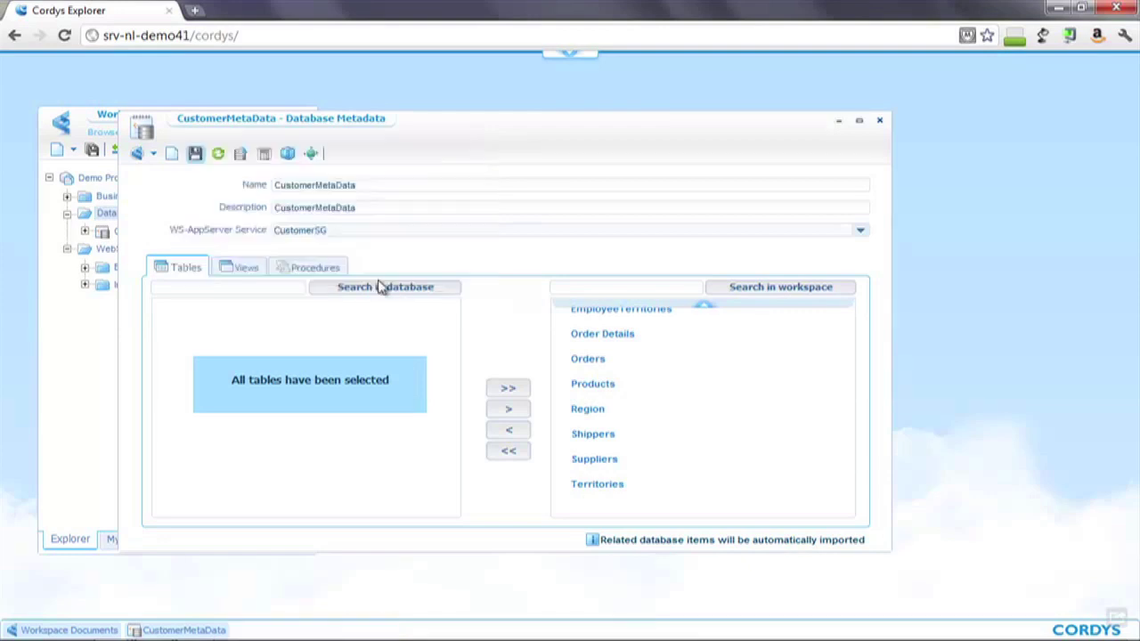
click(881, 119)
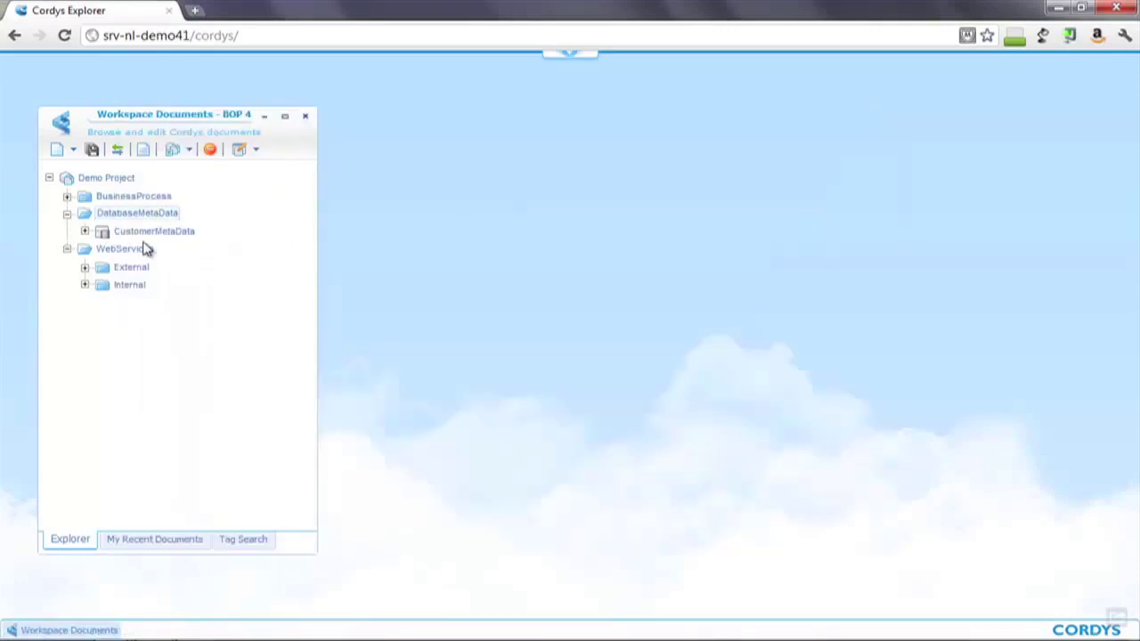
Examine the imported tables under CustomerMetaData in the workspace tree, then collapse it.
click(84, 230)
click(102, 268)
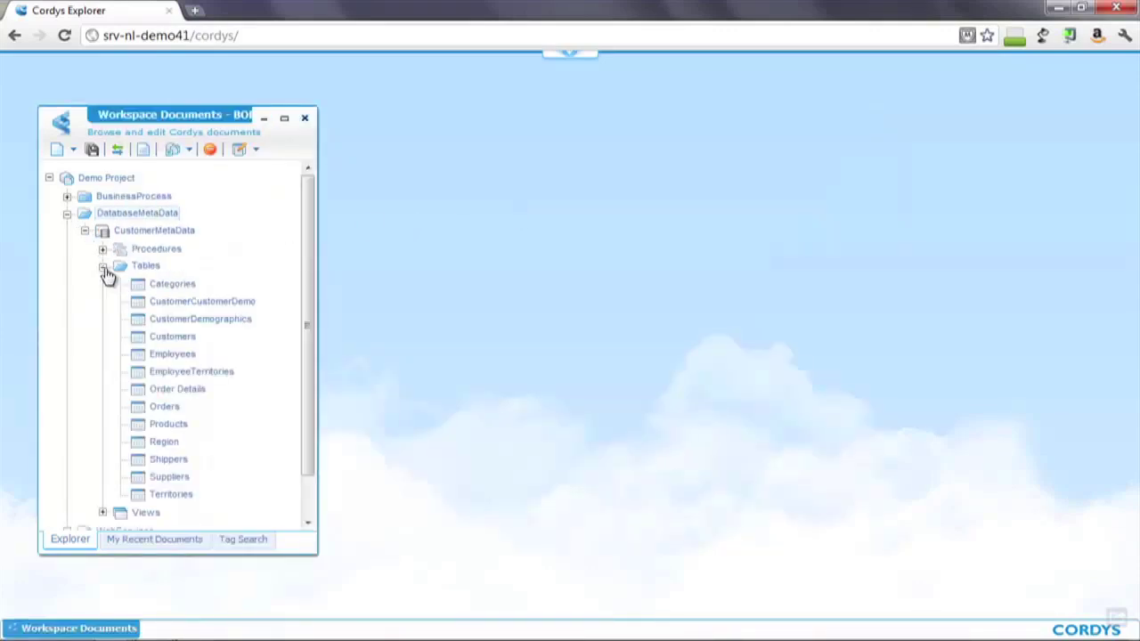
drag(312, 264, 265, 211)
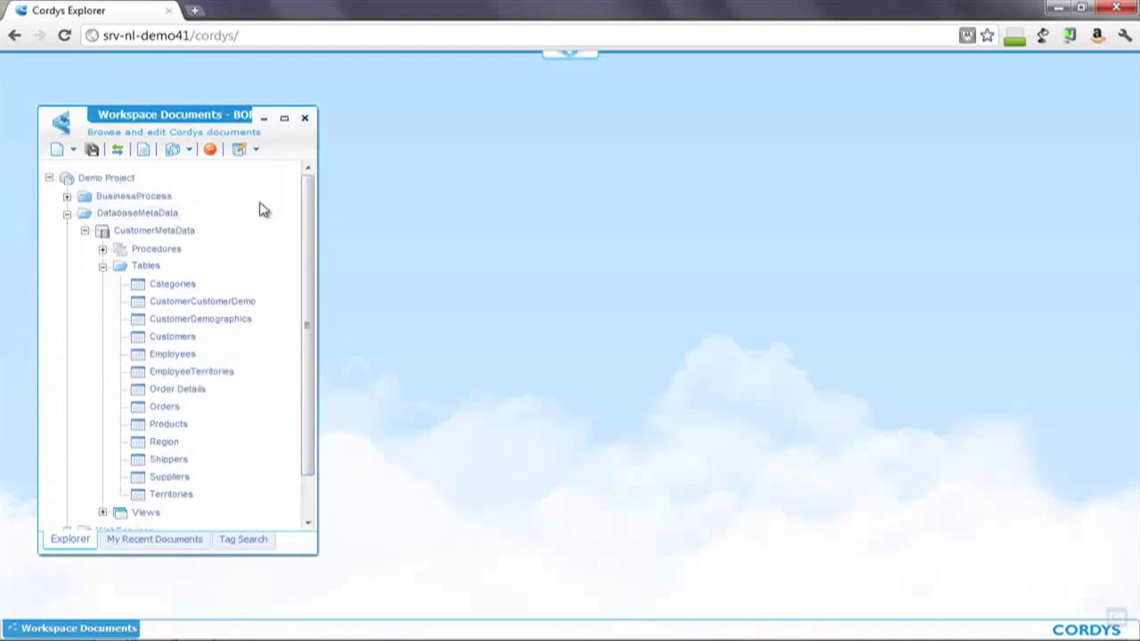
click(85, 230)
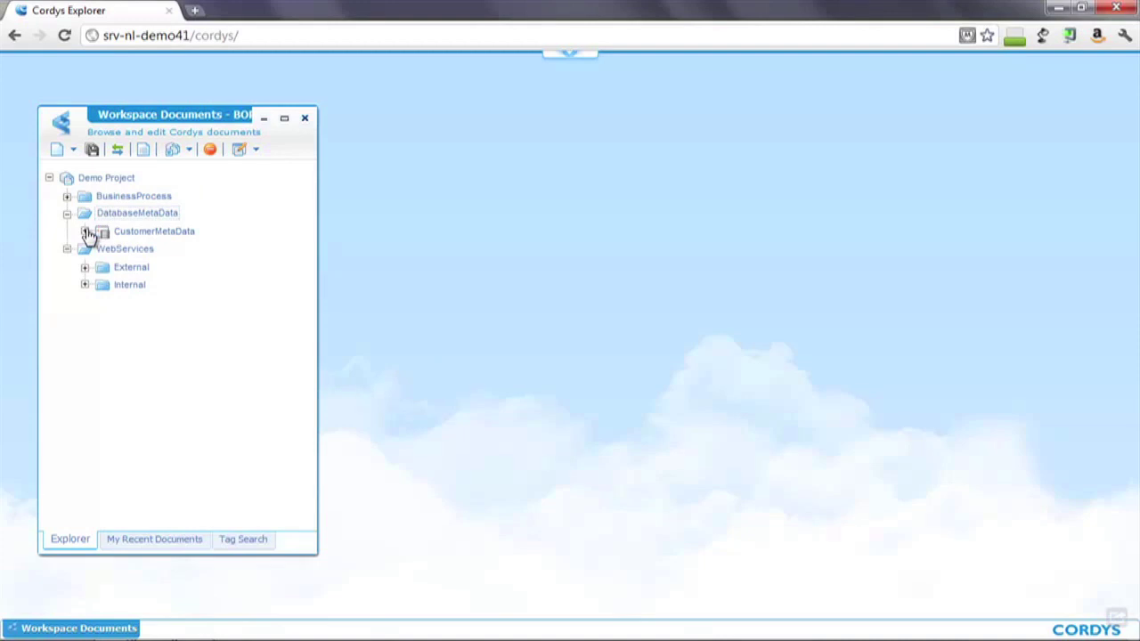
Start generating web service operations from CustomerMetaData as a new web service stored in Demo Project/WebServices/Internal.
right_click(156, 234)
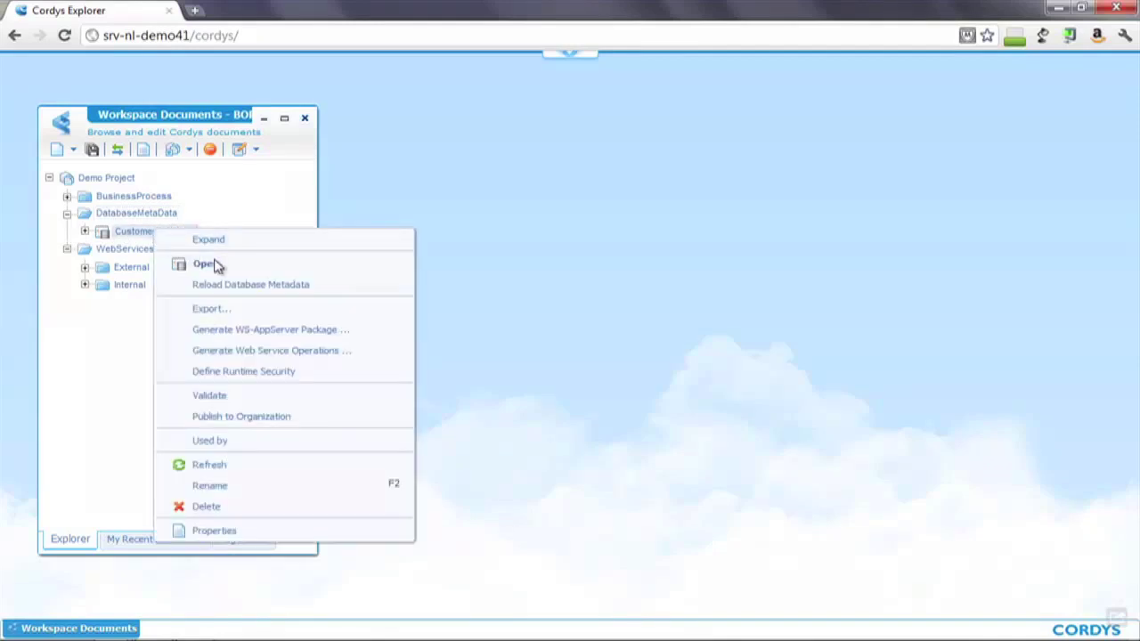
click(314, 351)
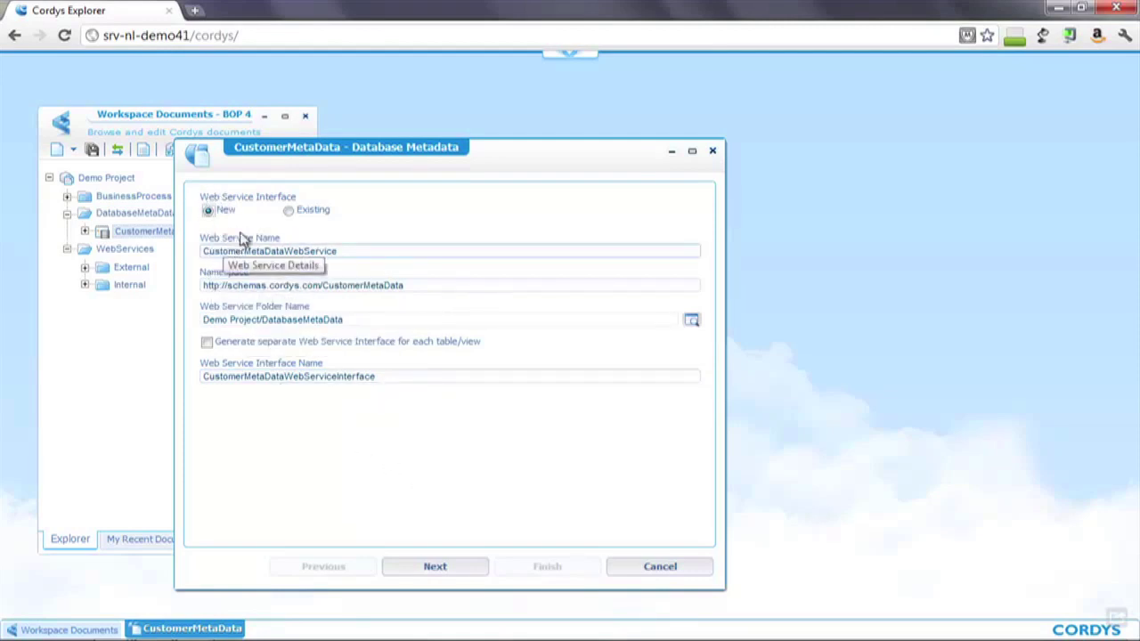
click(692, 321)
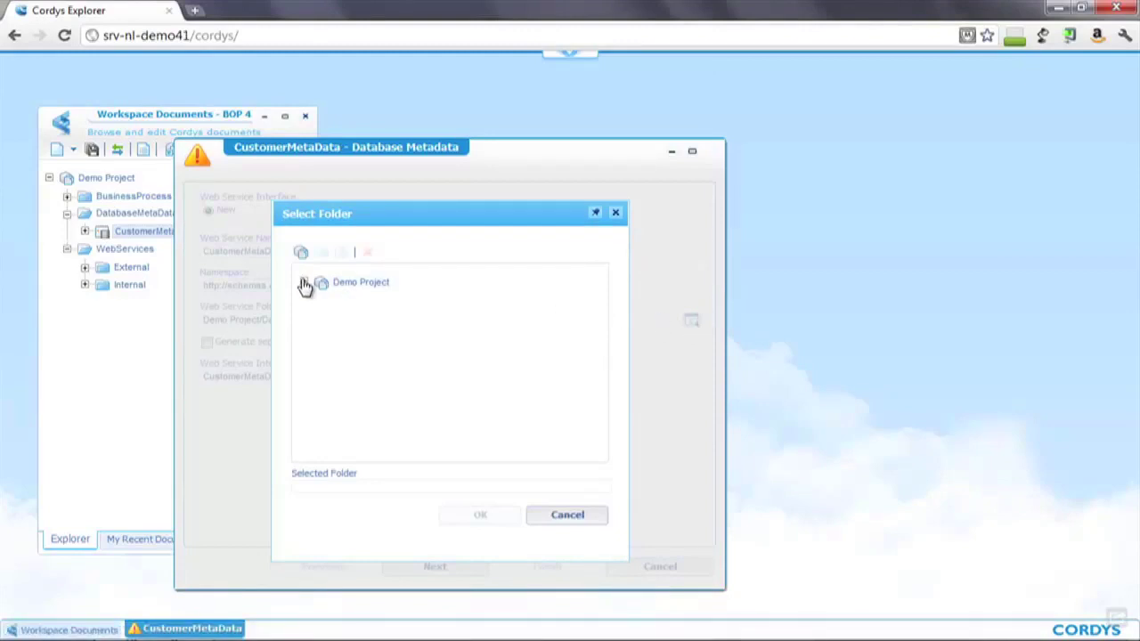
click(303, 281)
click(322, 335)
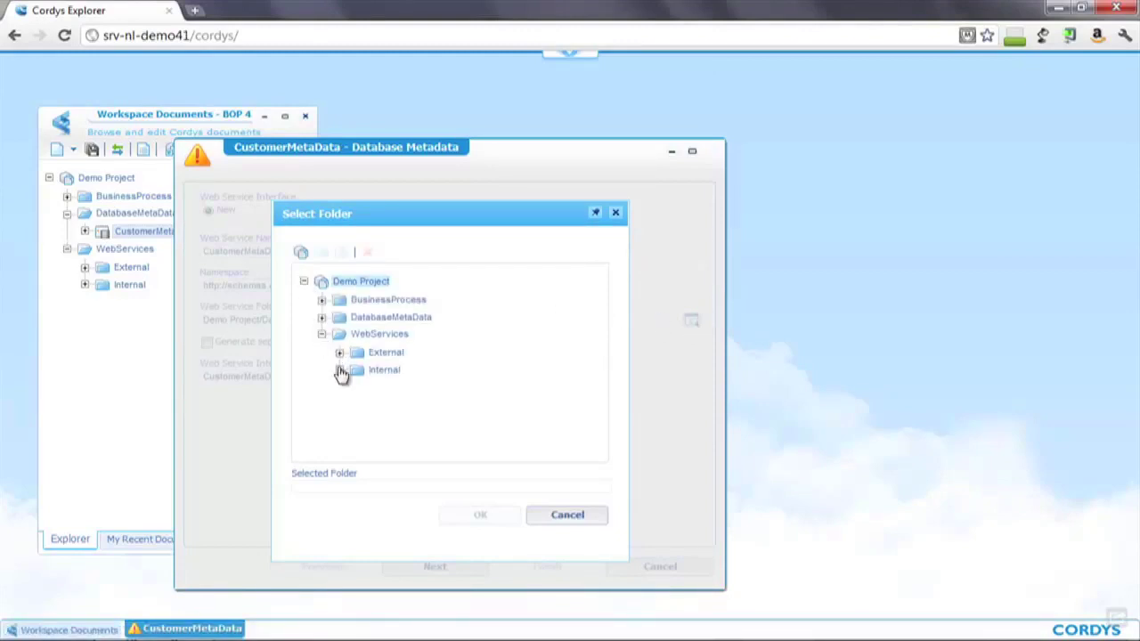
click(383, 371)
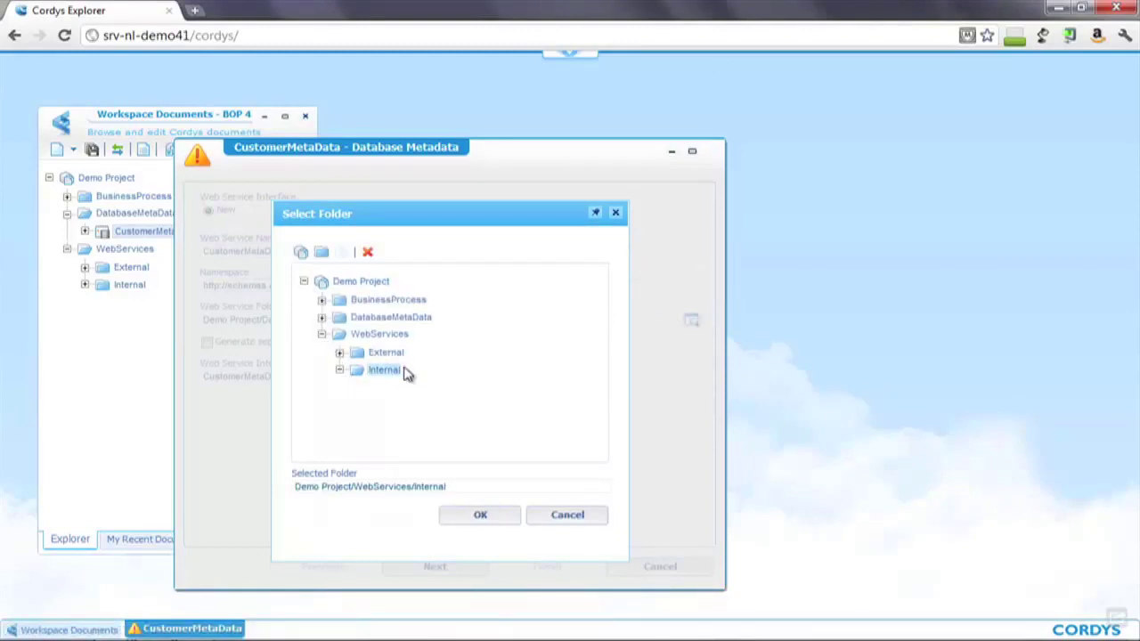
click(498, 517)
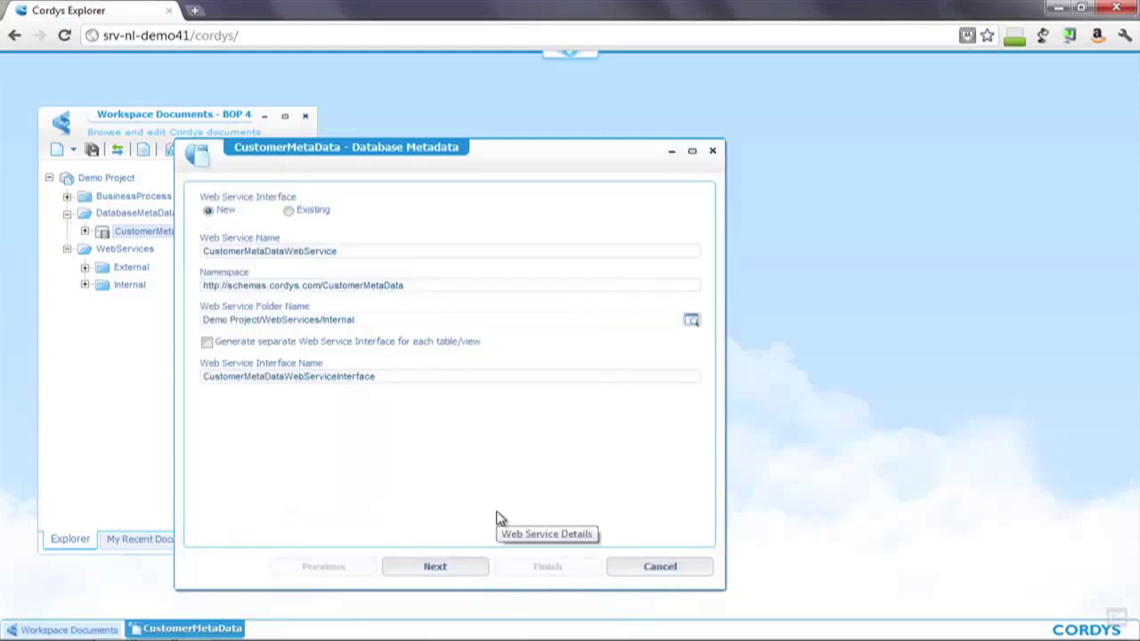
click(436, 569)
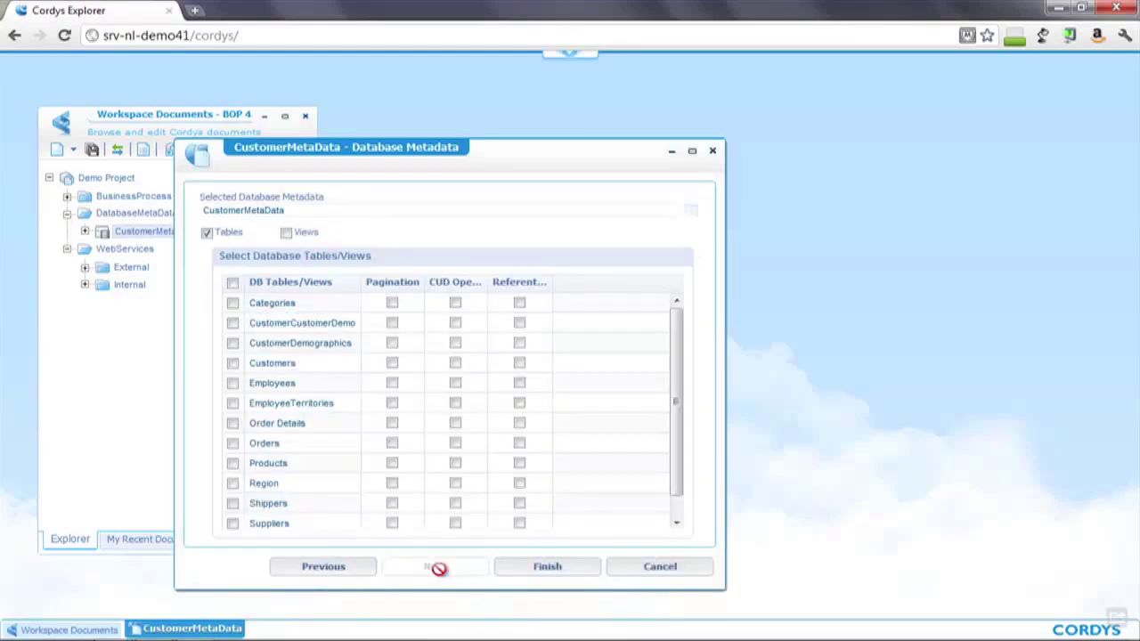
Generate web services for all tables, including CUD operations and referential data for the Orders and Customers tables.
click(233, 284)
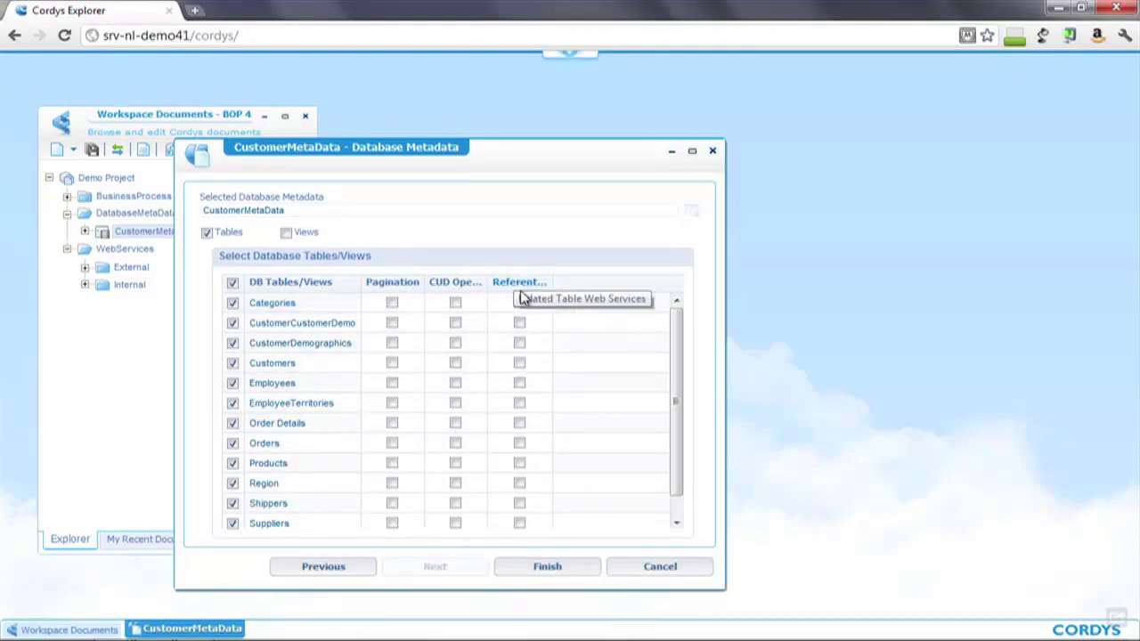
drag(557, 284, 590, 284)
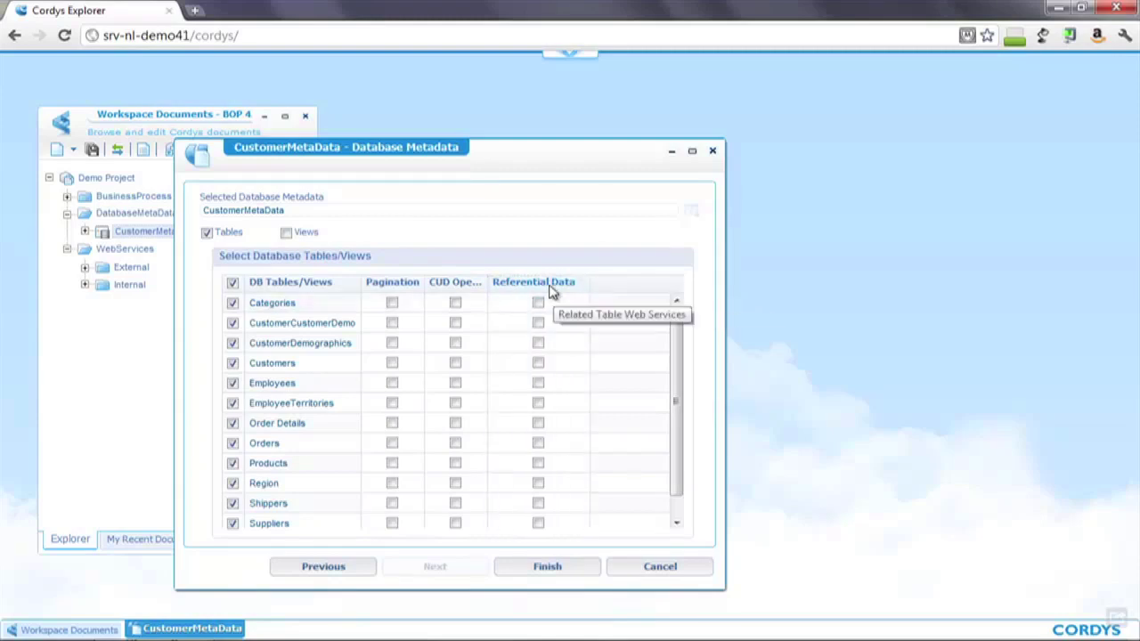
click(539, 444)
click(455, 443)
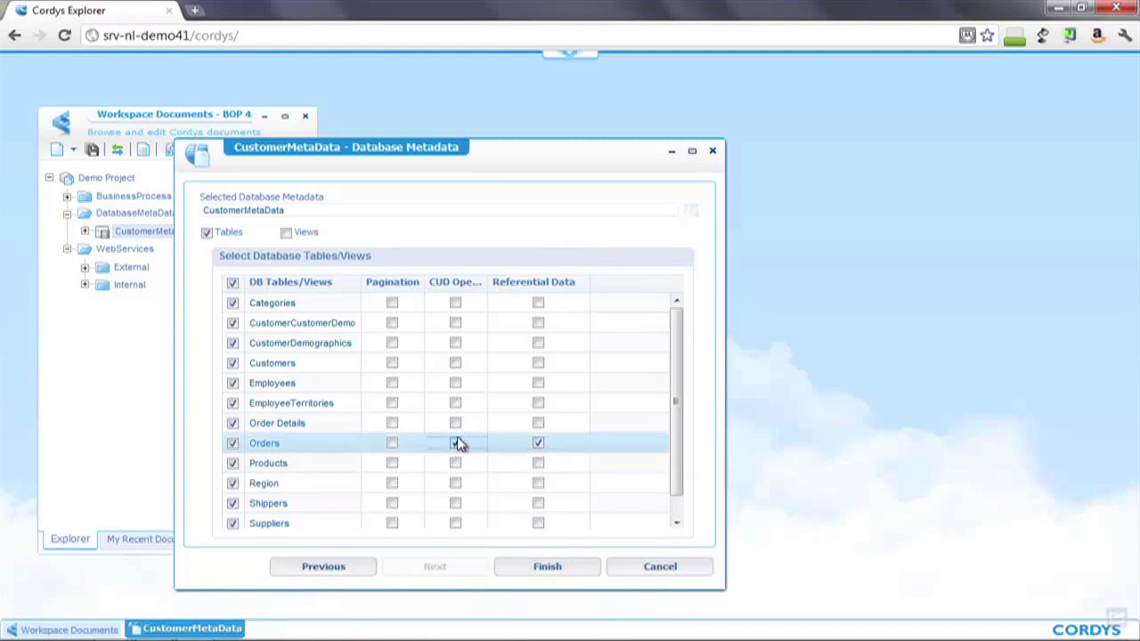
click(455, 363)
click(538, 363)
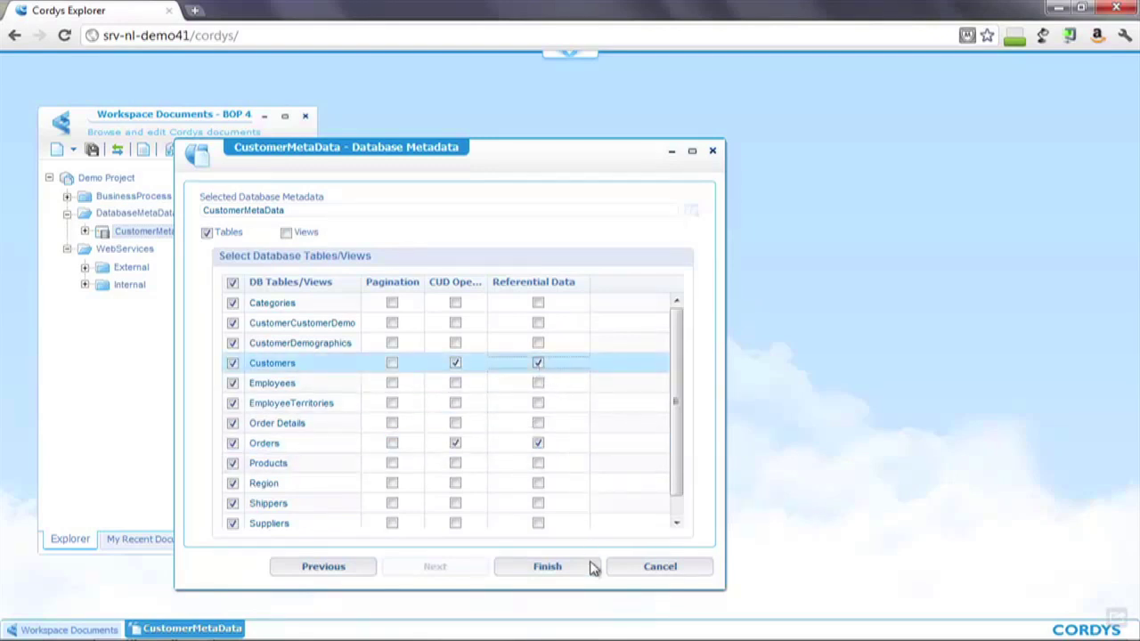
click(552, 575)
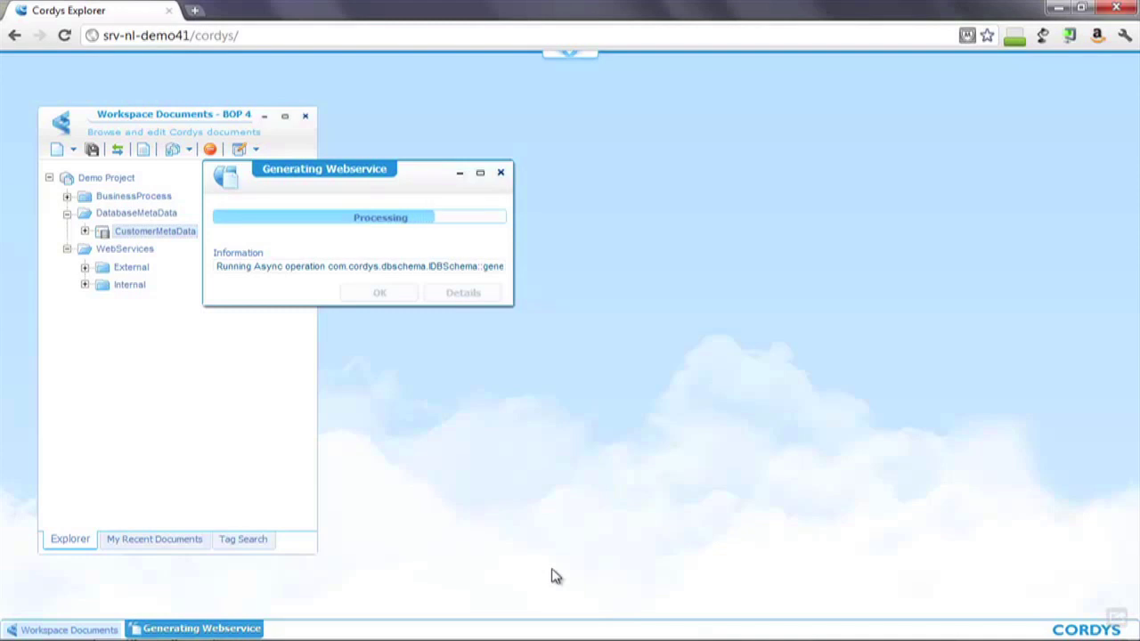
Examine the generated operations of the CustomerMetaData web service interface in the WebServices folder of the workspace tree.
click(103, 251)
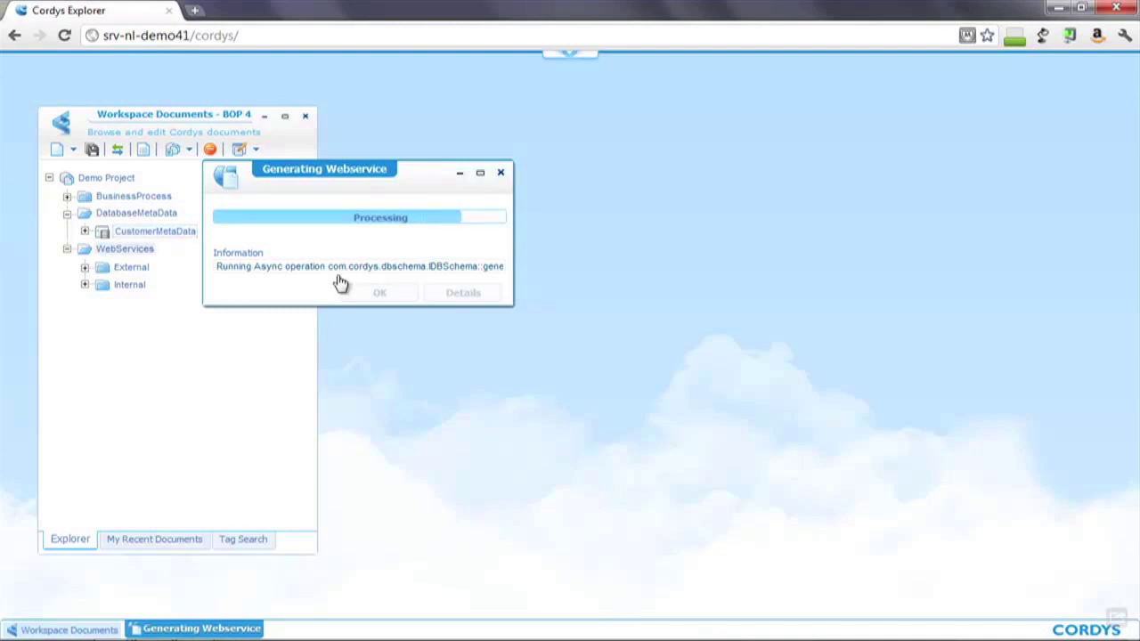
click(85, 272)
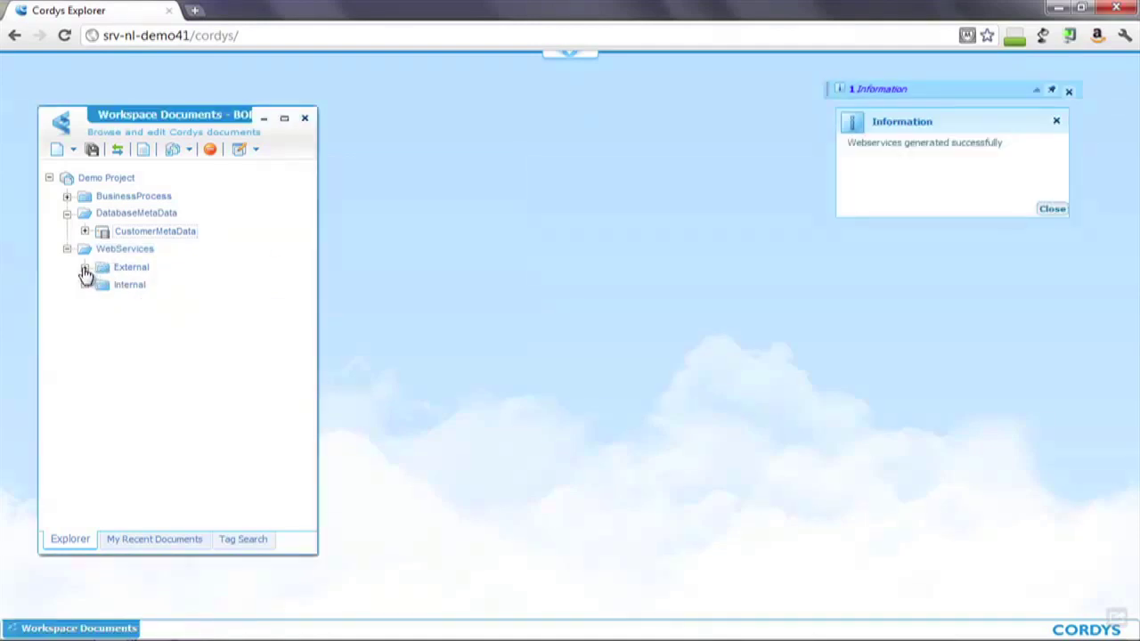
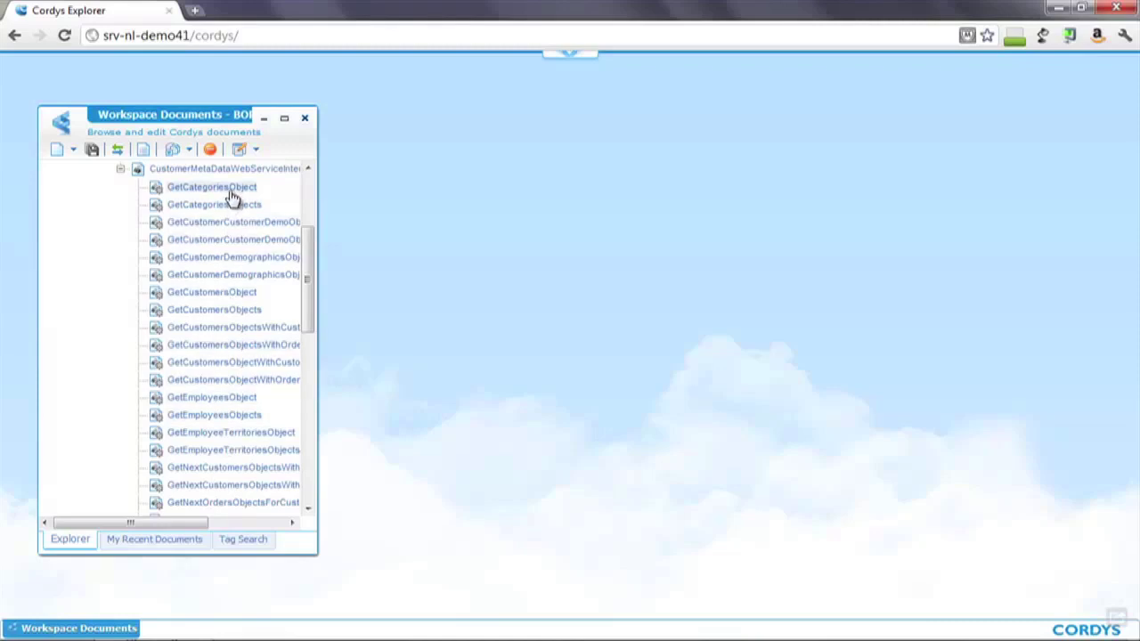
scroll(205, 222, up, 10)
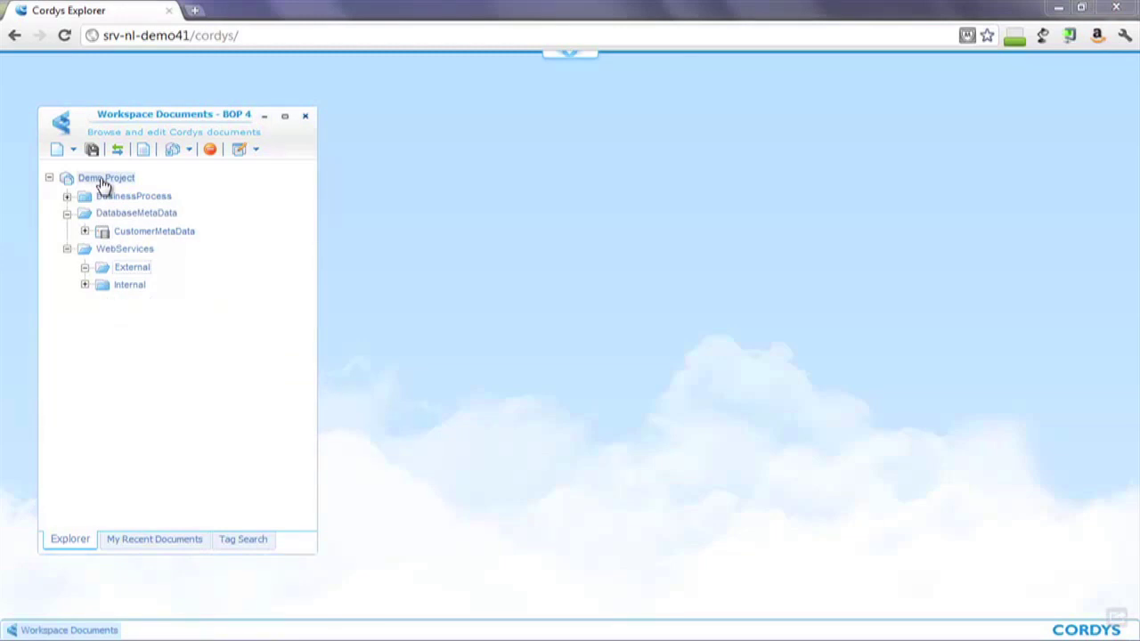
Create a new Web Service document in the External folder, finding the document type by searching for "web".
right_click(135, 274)
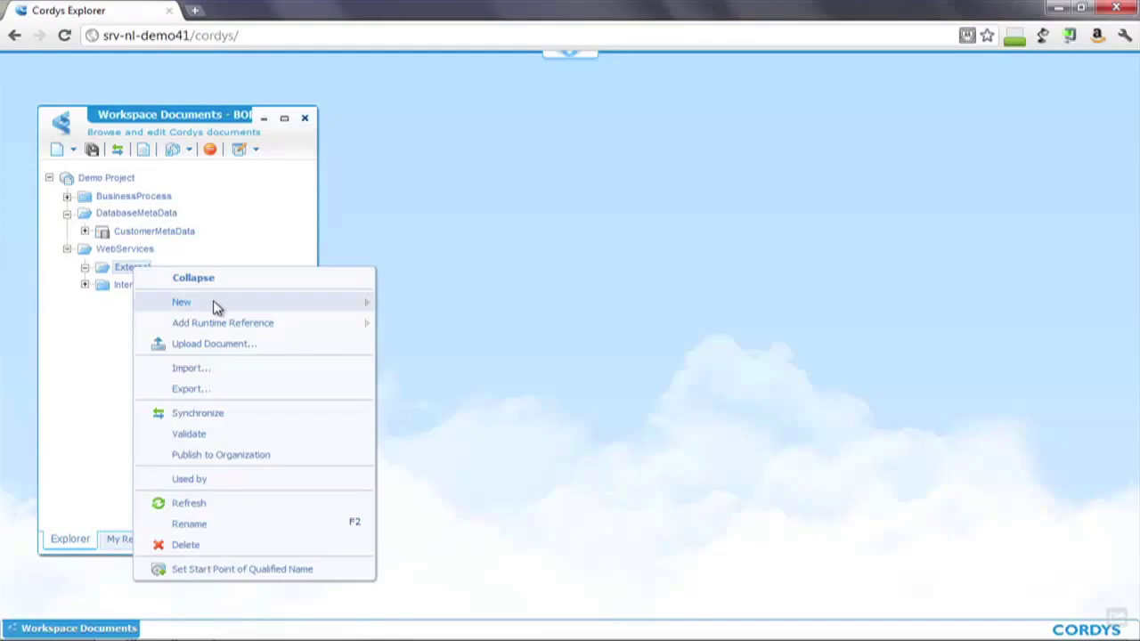
mouse_move(214, 303)
click(430, 352)
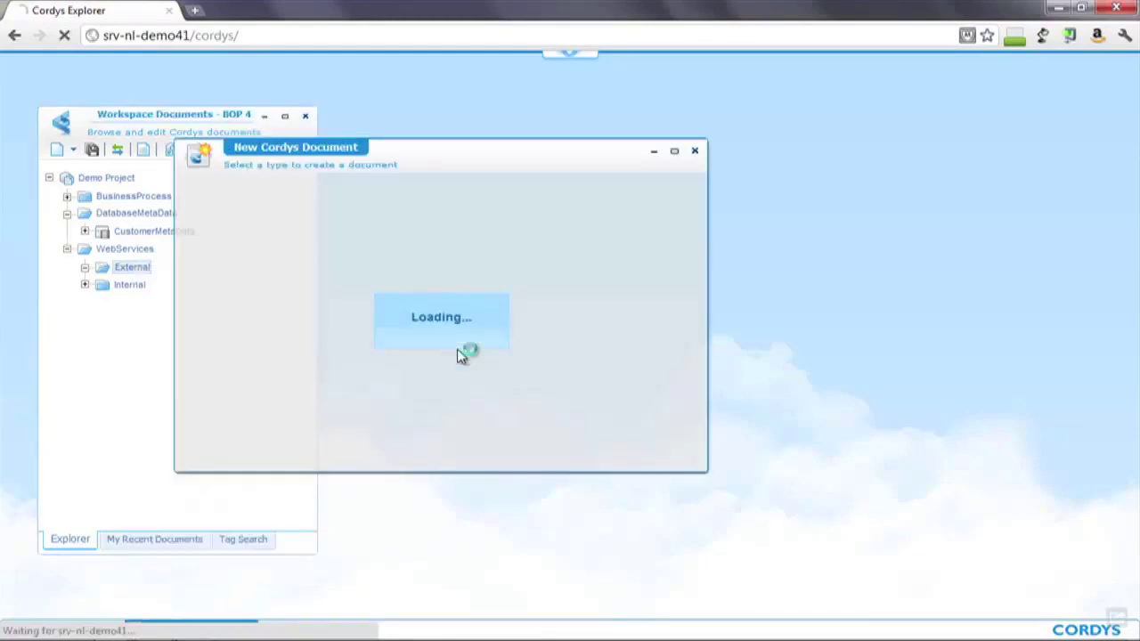
click(610, 185)
text(we)
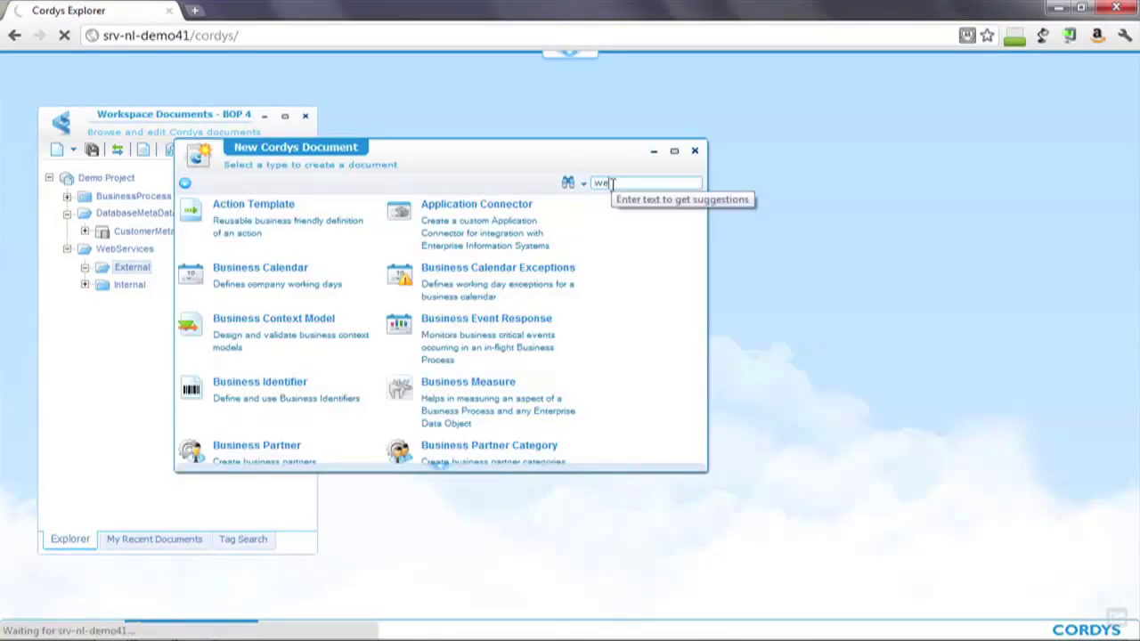
text(b)
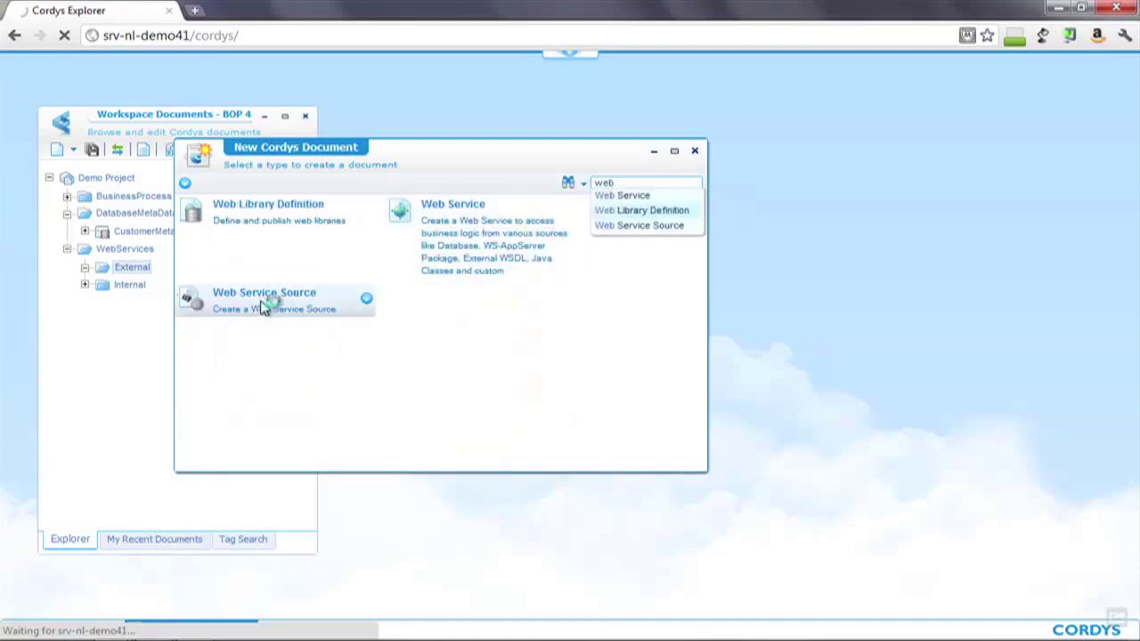
click(452, 214)
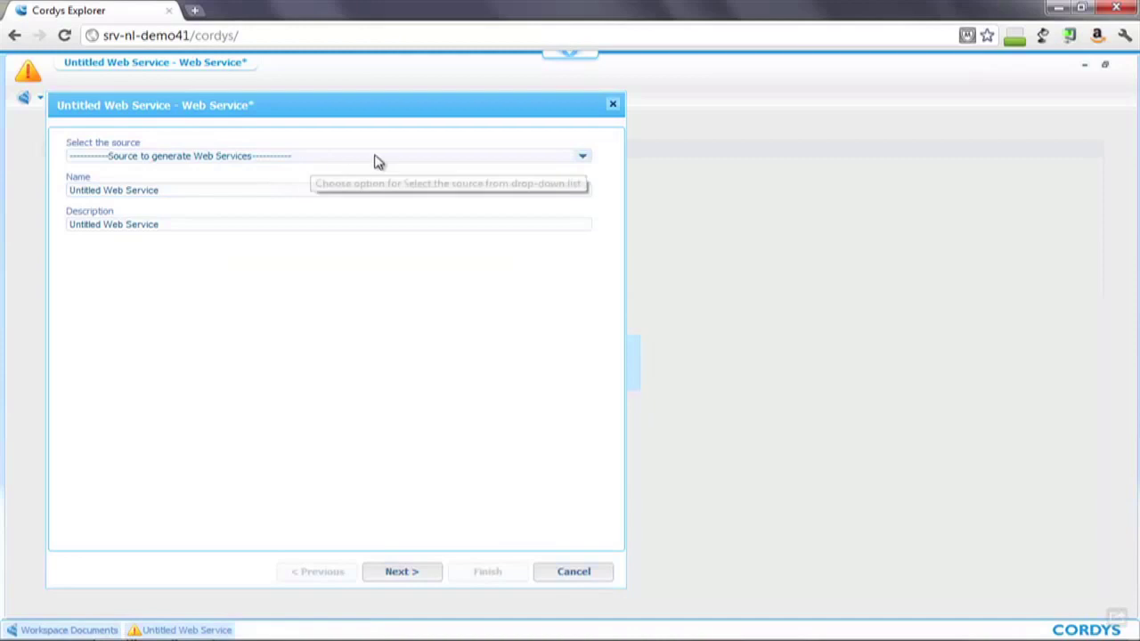
Set the web service source to Import WSDL and name it Currency Converter.
click(380, 155)
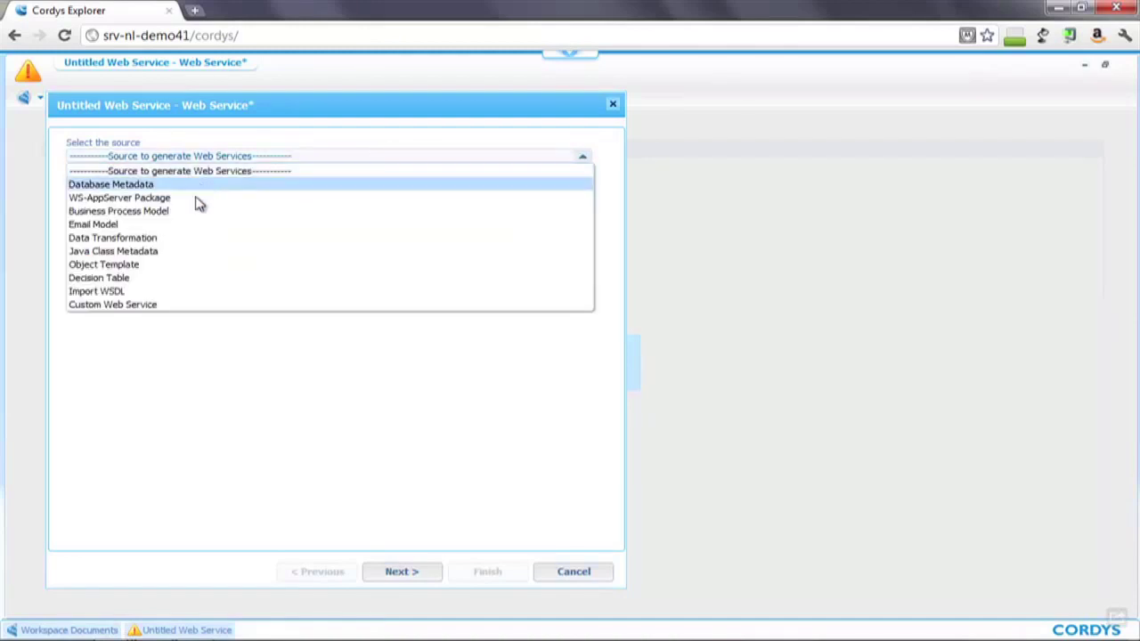
click(125, 291)
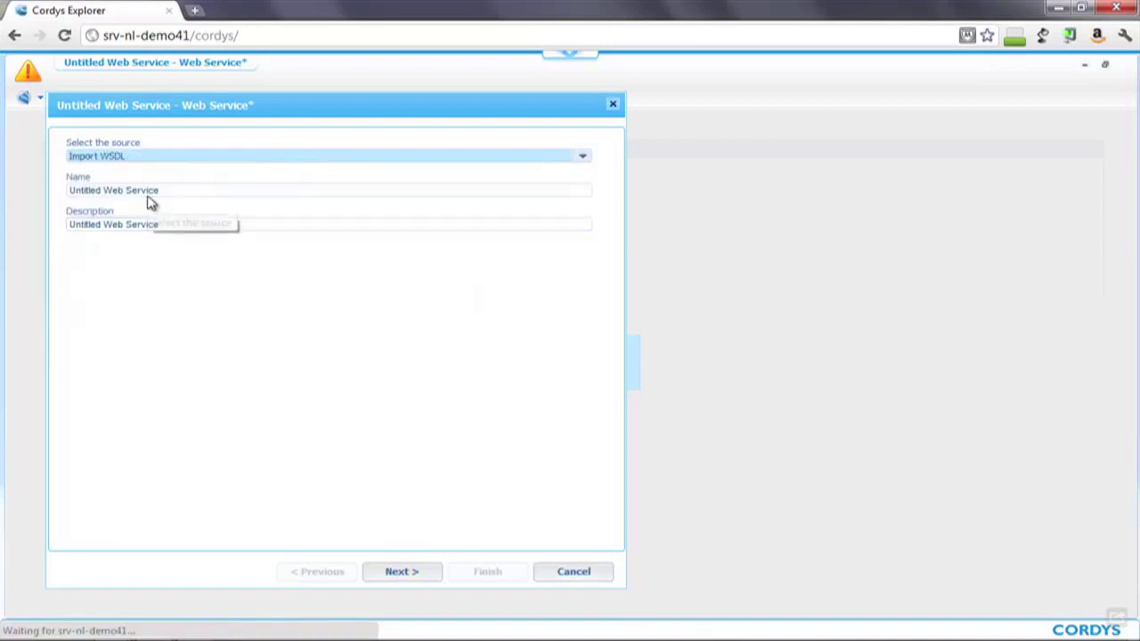
click(188, 188)
text(Currency Converter)
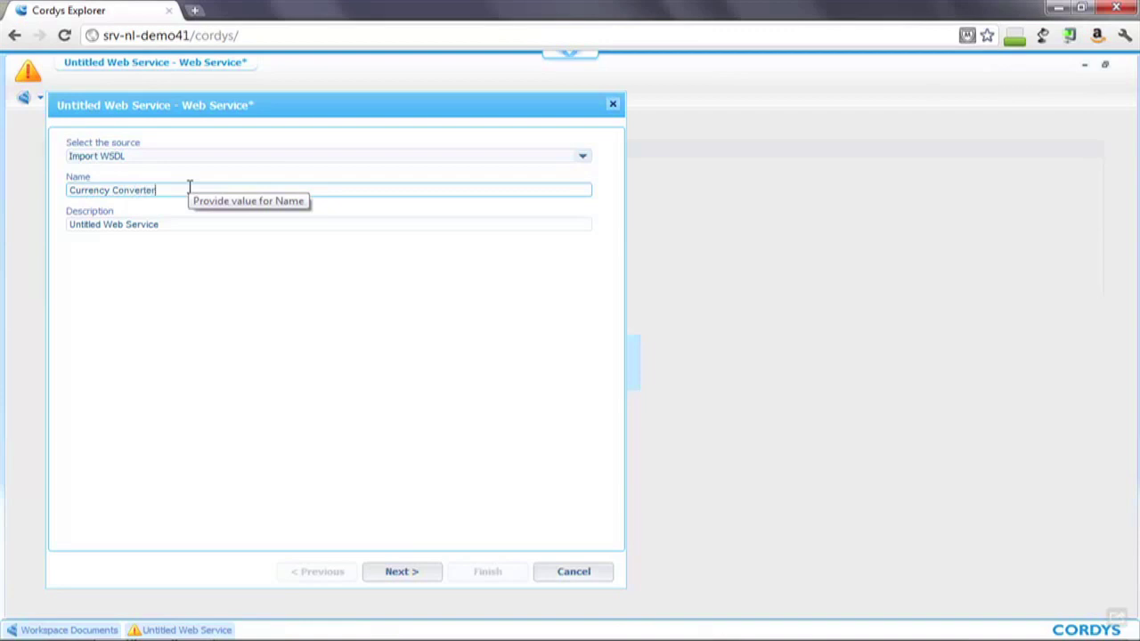
key(Tab)
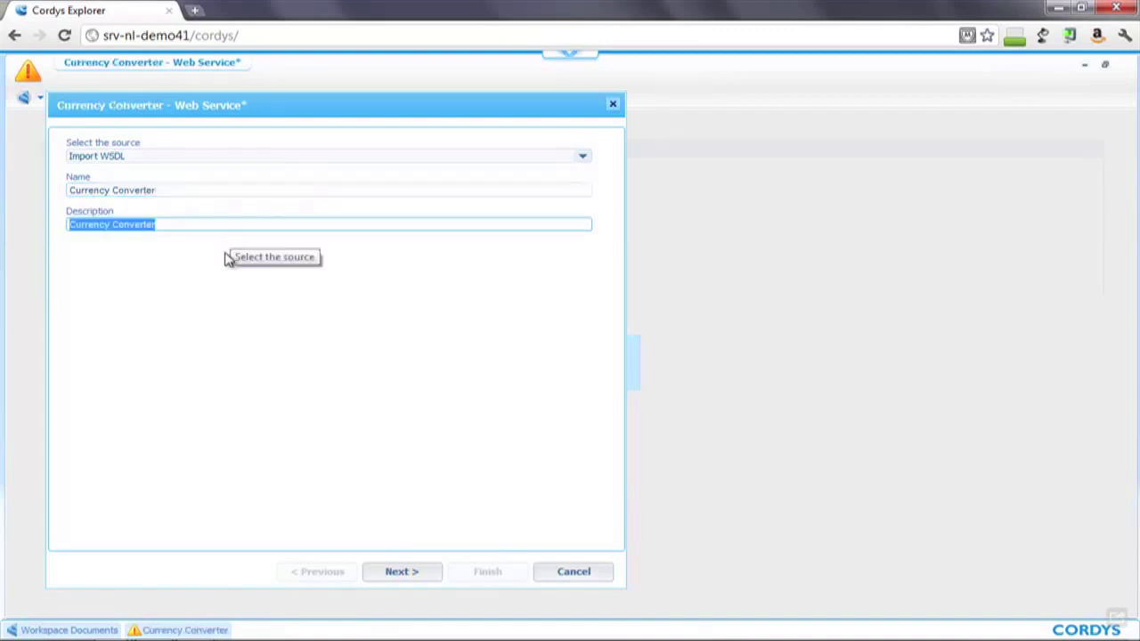
click(418, 574)
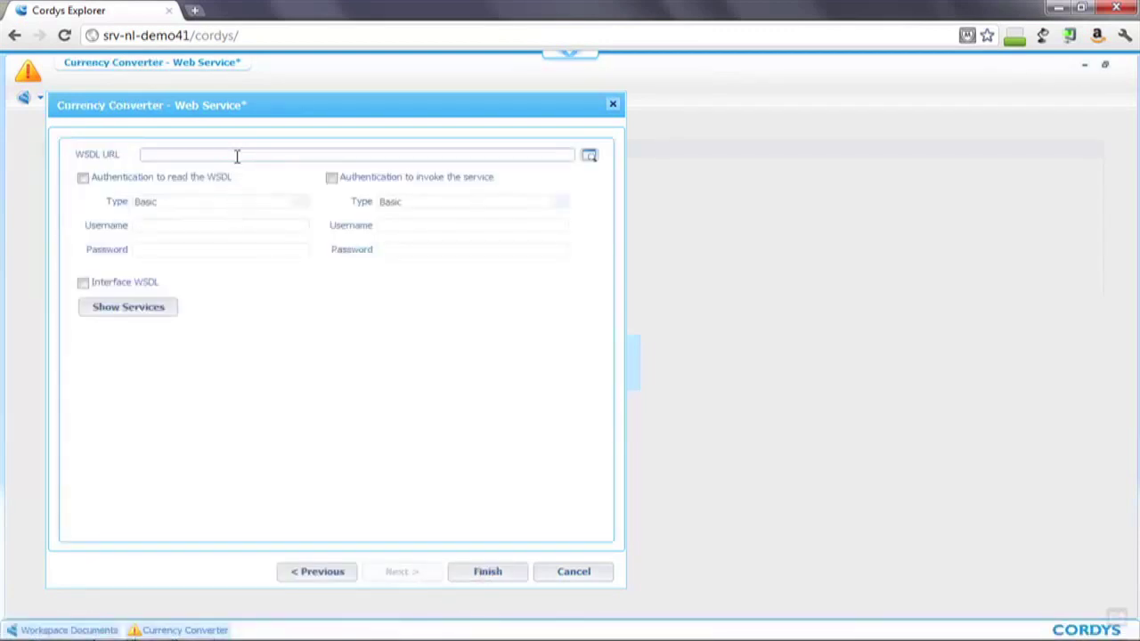
text(http://ws.strikeiron.com/HouseofDev/CurrencyRates160?WSDL)
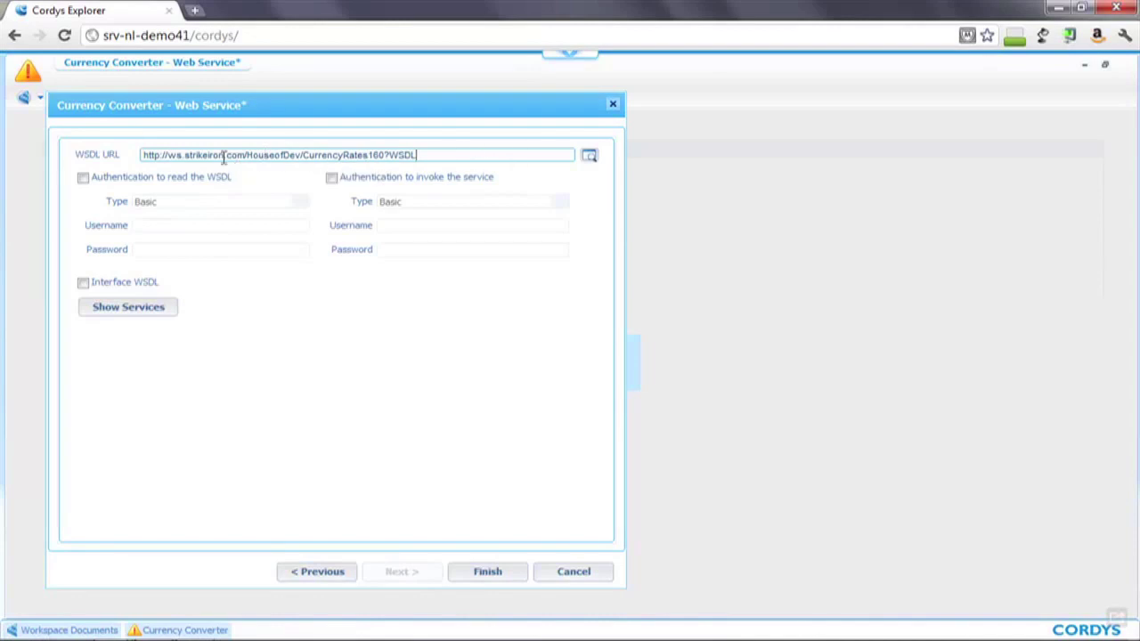
click(122, 312)
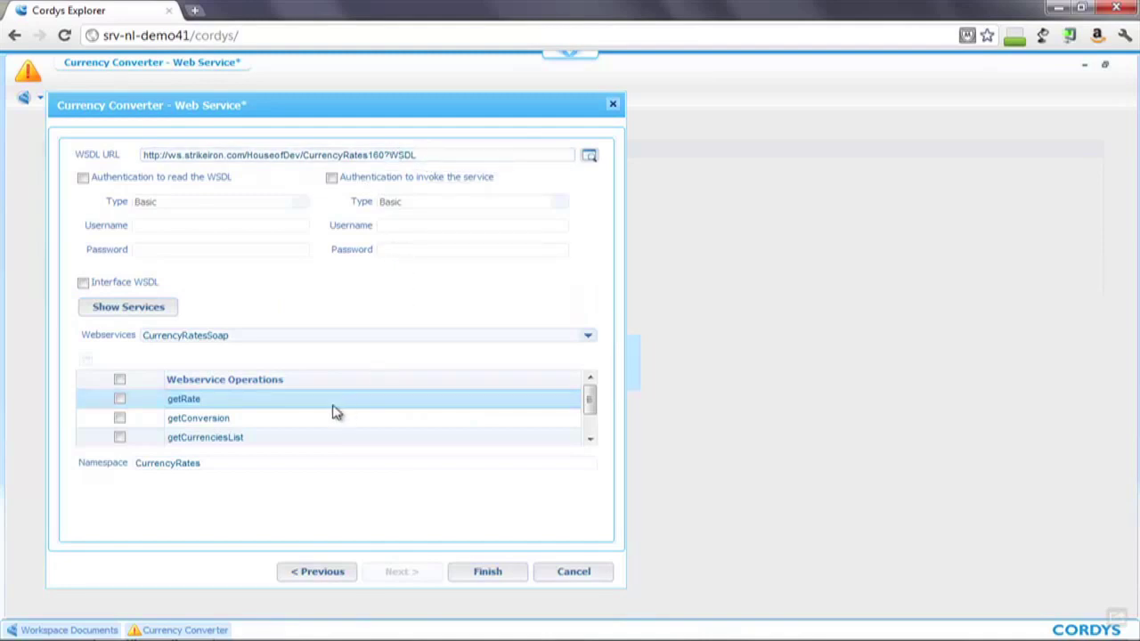
scroll(159, 419, down, 1)
scroll(159, 418, down, 1)
scroll(155, 423, up, 2)
click(121, 419)
click(293, 422)
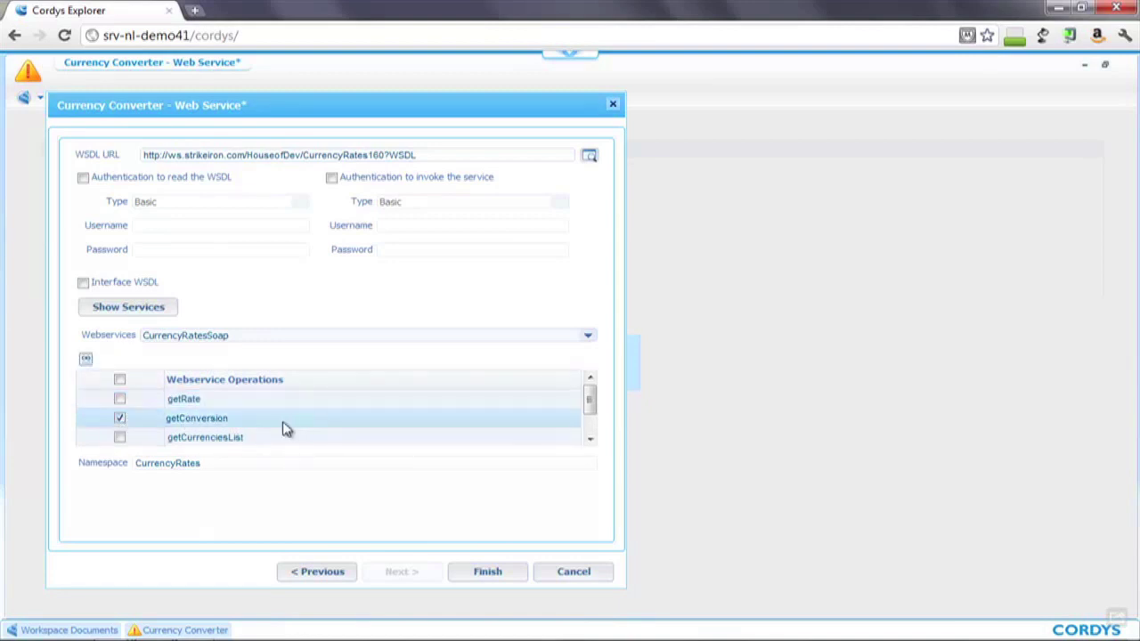
Finish generating the Currency Converter web service, close its document, and expand it in the workspace tree through CurrencyRatesSoap.
click(487, 572)
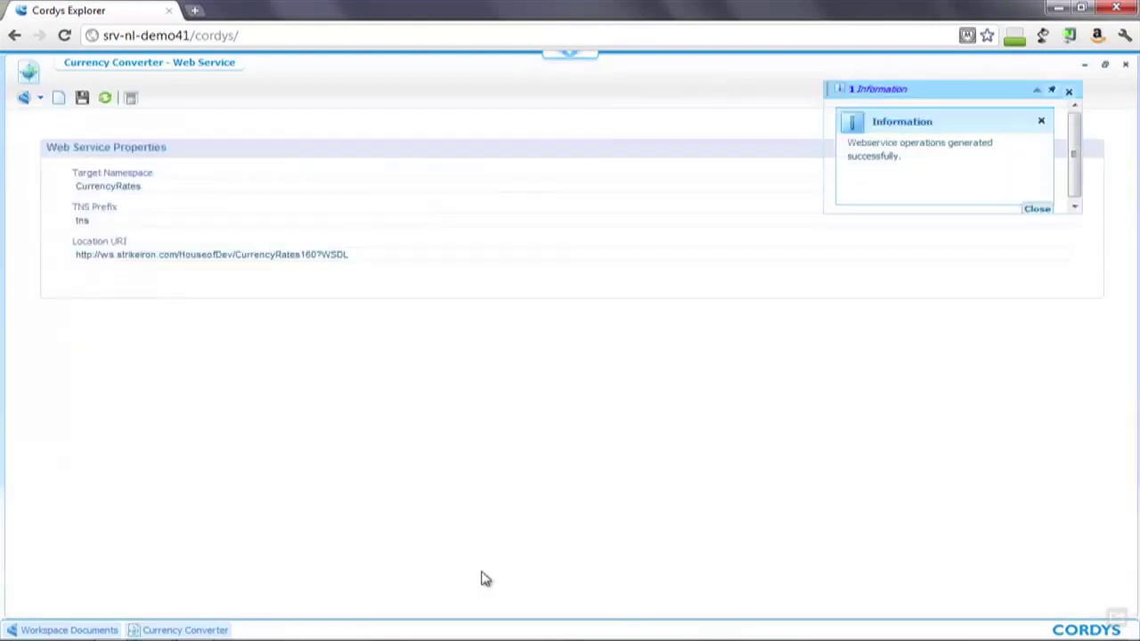
click(1058, 210)
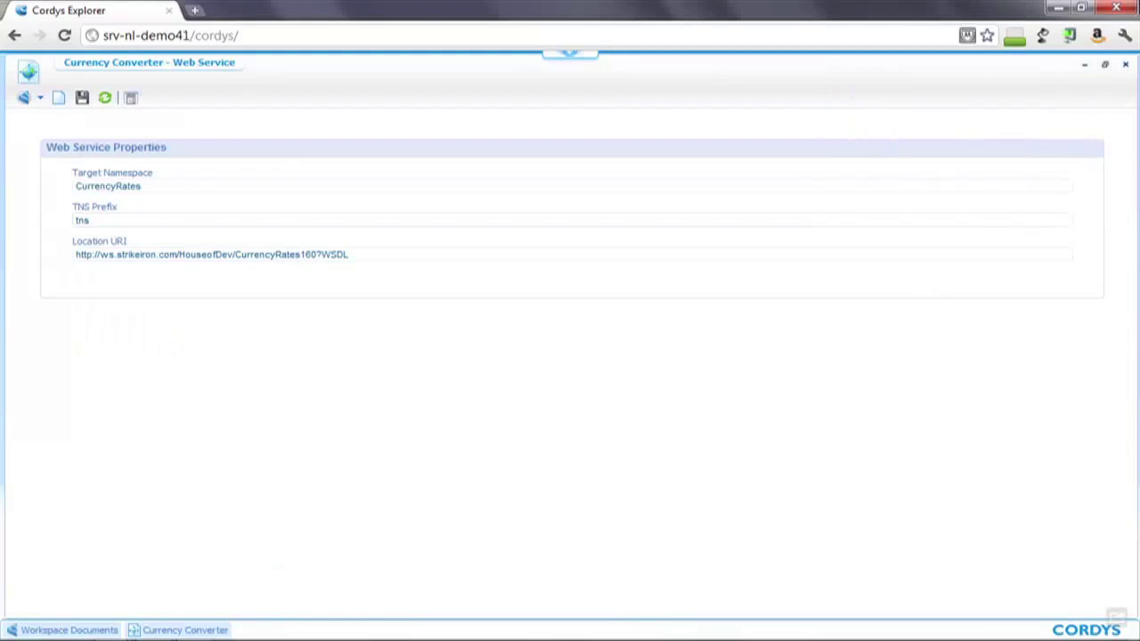
click(1125, 65)
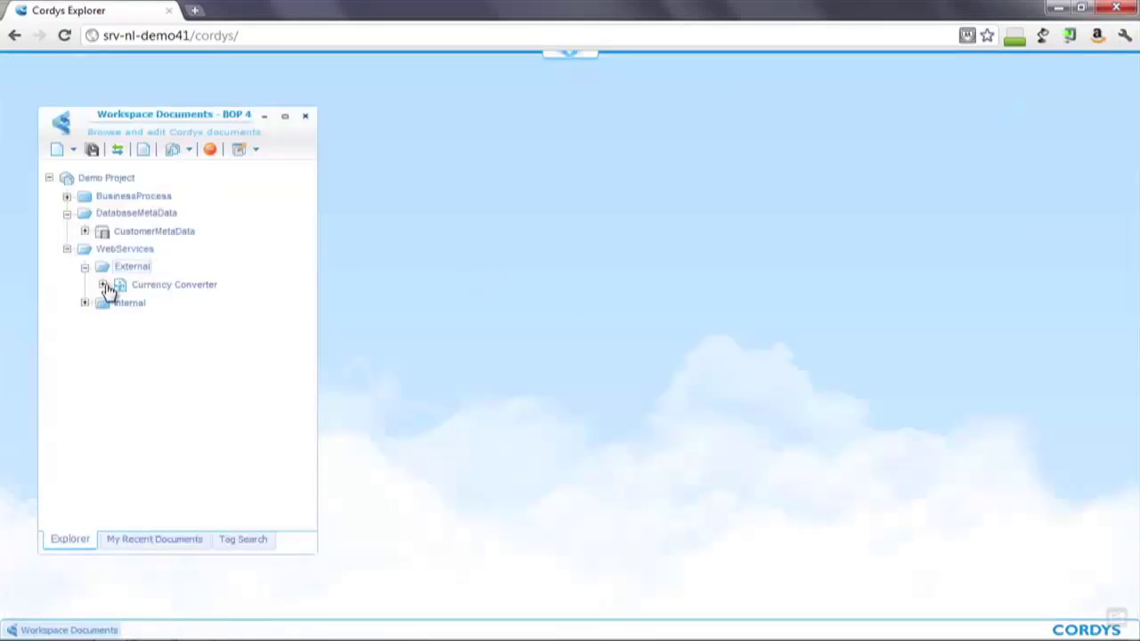
click(102, 284)
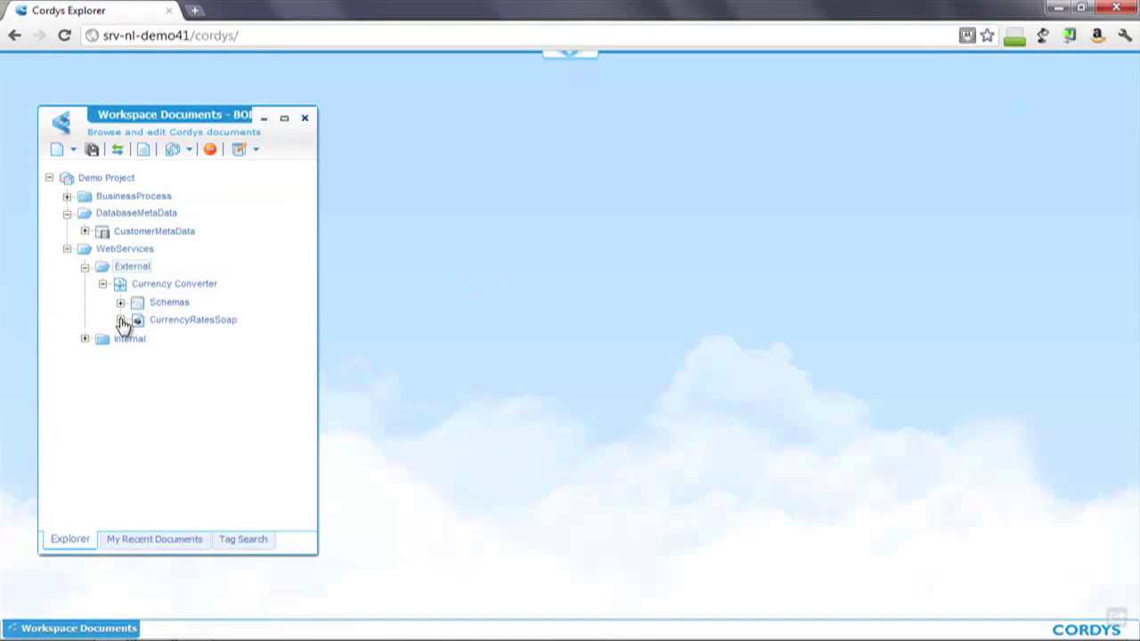
click(121, 320)
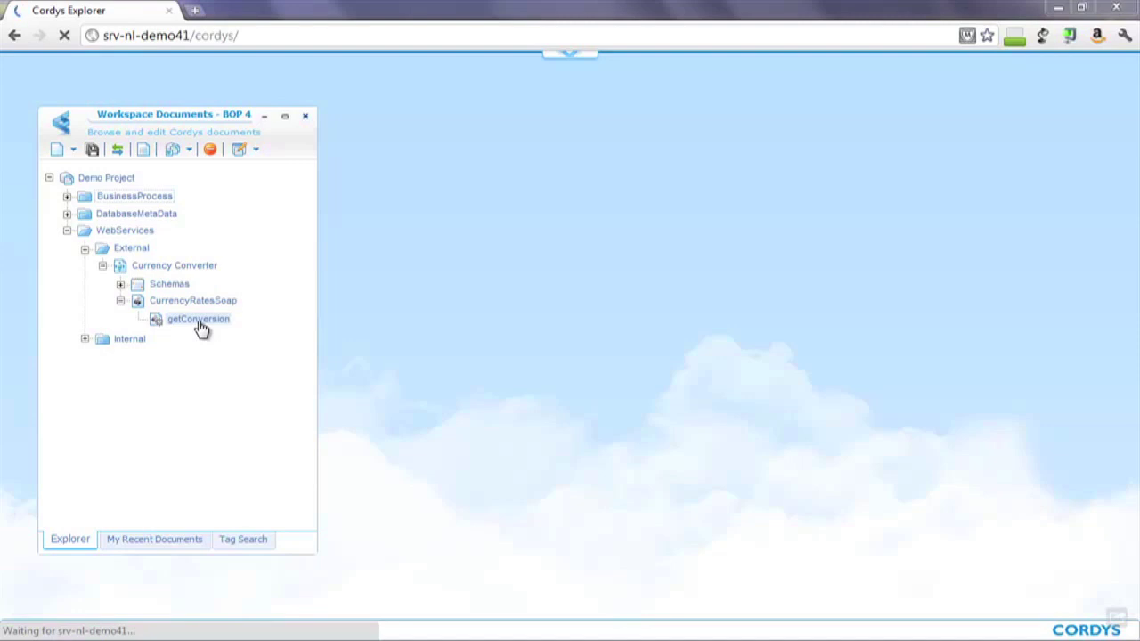
Create a new Business Process Model in the BusinessProcess folder.
click(130, 200)
right_click(130, 199)
mouse_move(282, 237)
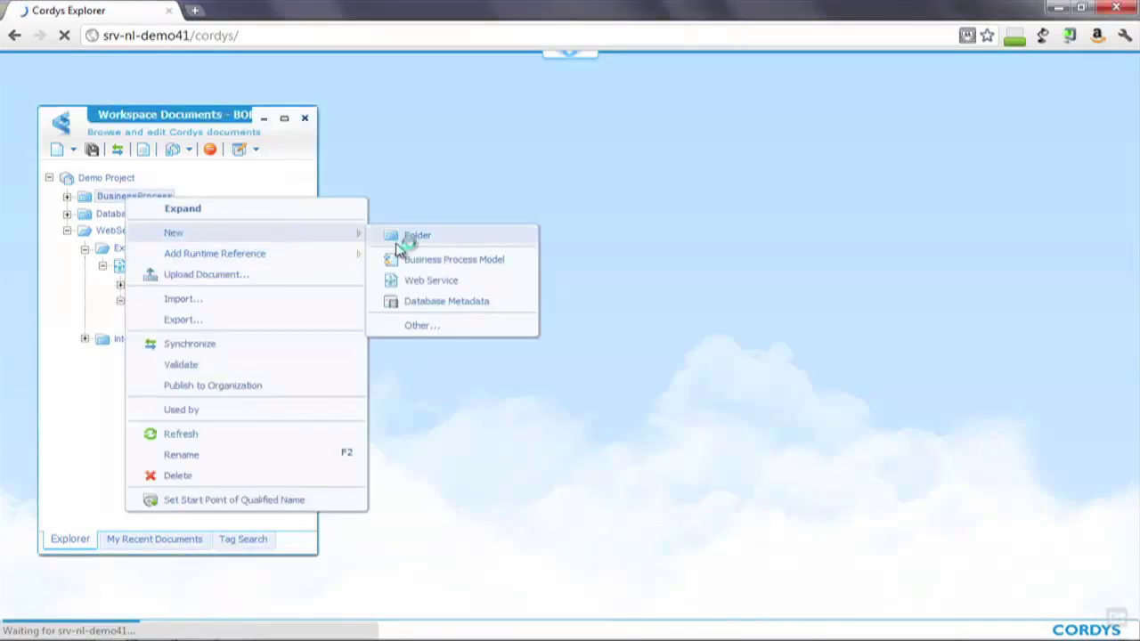
click(465, 264)
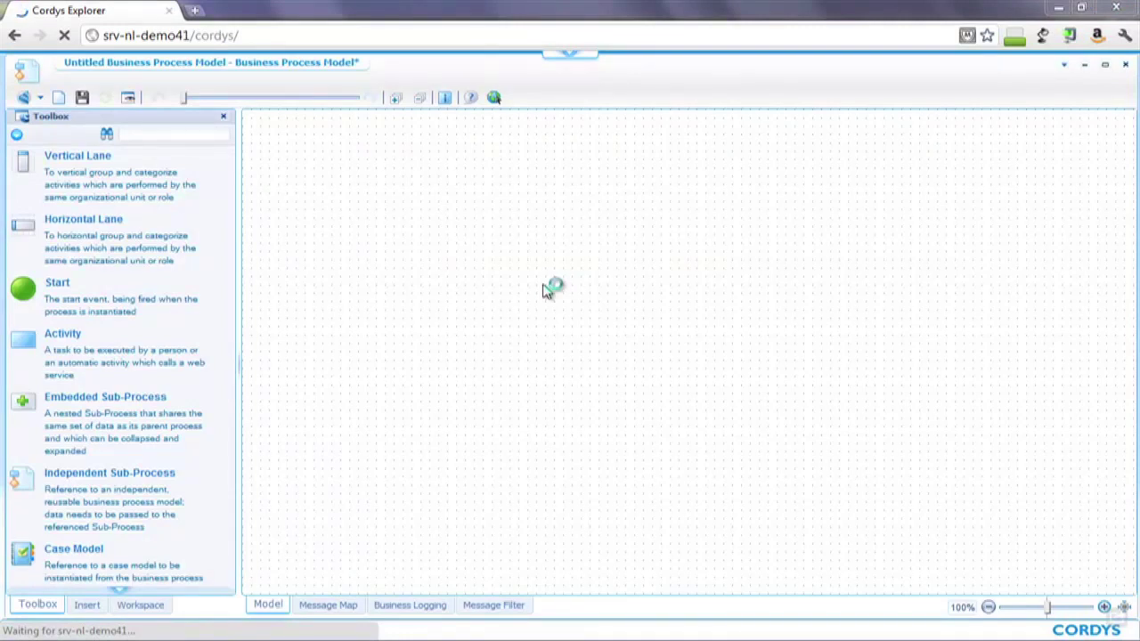
Lay out the process flow as a start event, two activities in sequence and an end event, all connected.
drag(145, 293, 433, 249)
drag(577, 259, 636, 258)
click(650, 308)
drag(785, 301, 819, 273)
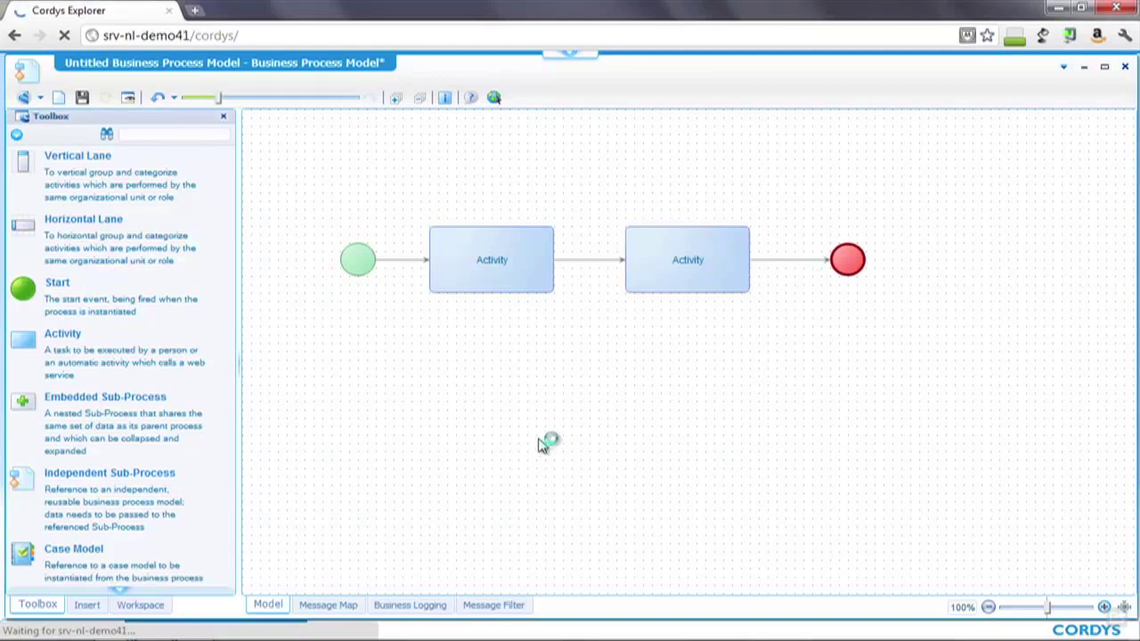
Name the first activity Lookup Order and the second activity Convert Currency.
double_click(491, 257)
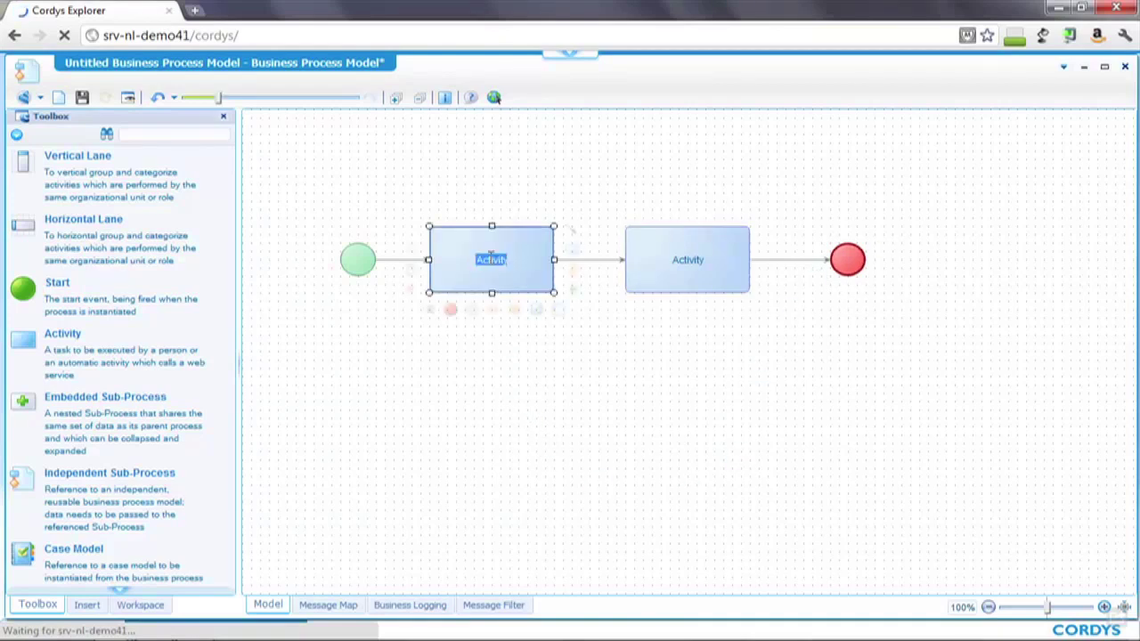
text(Lookup Order)
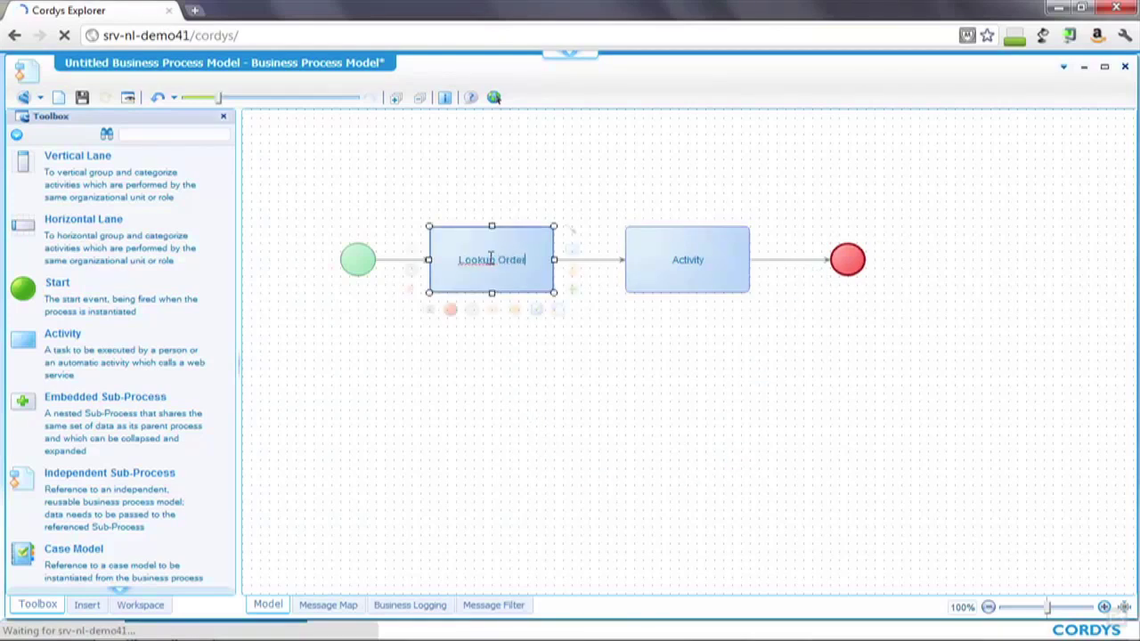
click(688, 260)
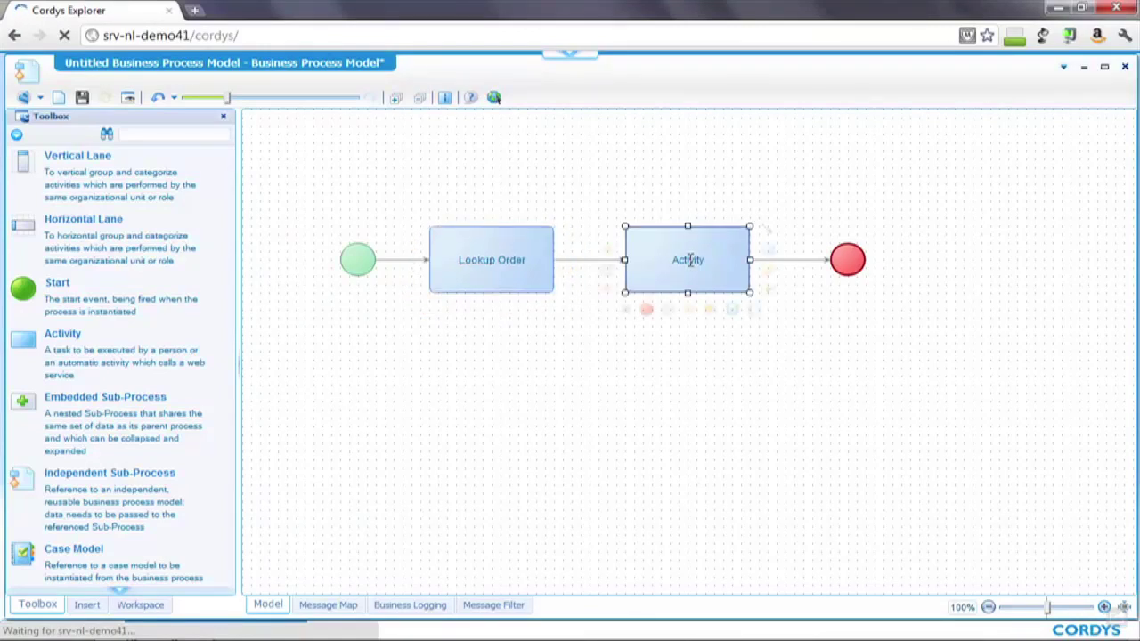
text(Convert Currency)
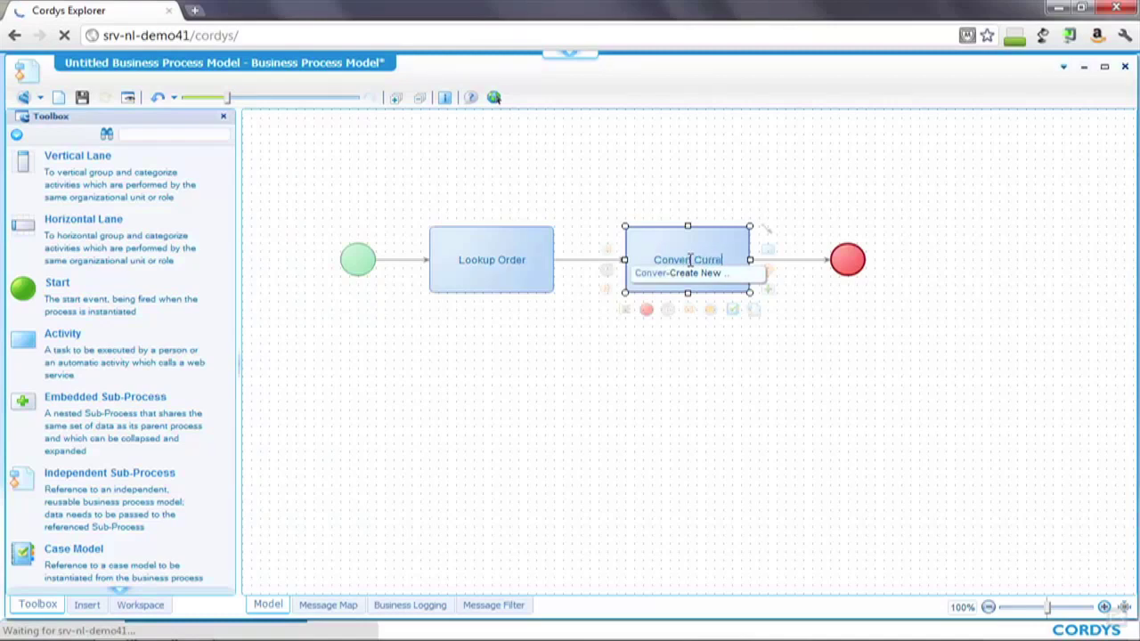
key(Return)
click(654, 359)
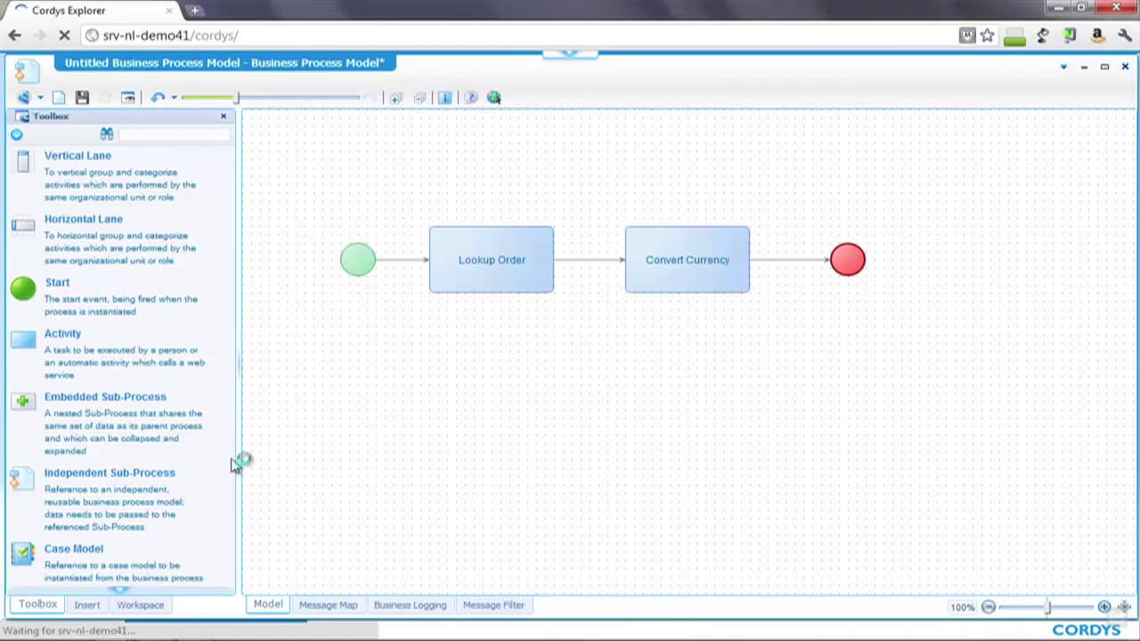
Attach the GetOrdersObject operation from the internal CustomerMetaData web service to the Lookup Order activity, keeping the activity's description.
click(140, 604)
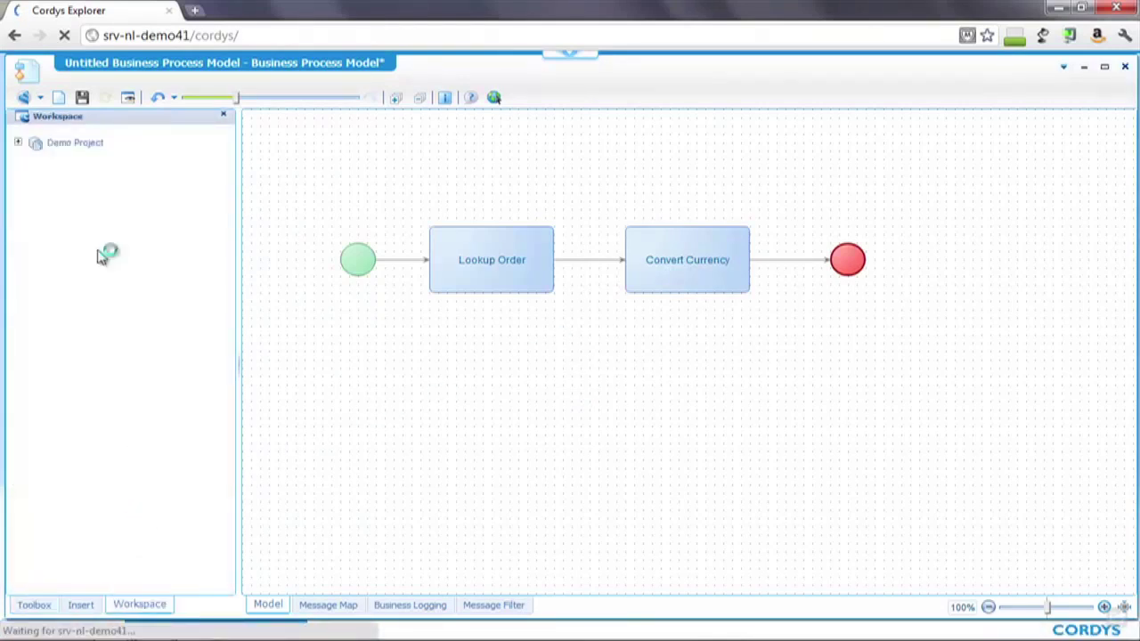
click(17, 143)
click(36, 197)
click(55, 230)
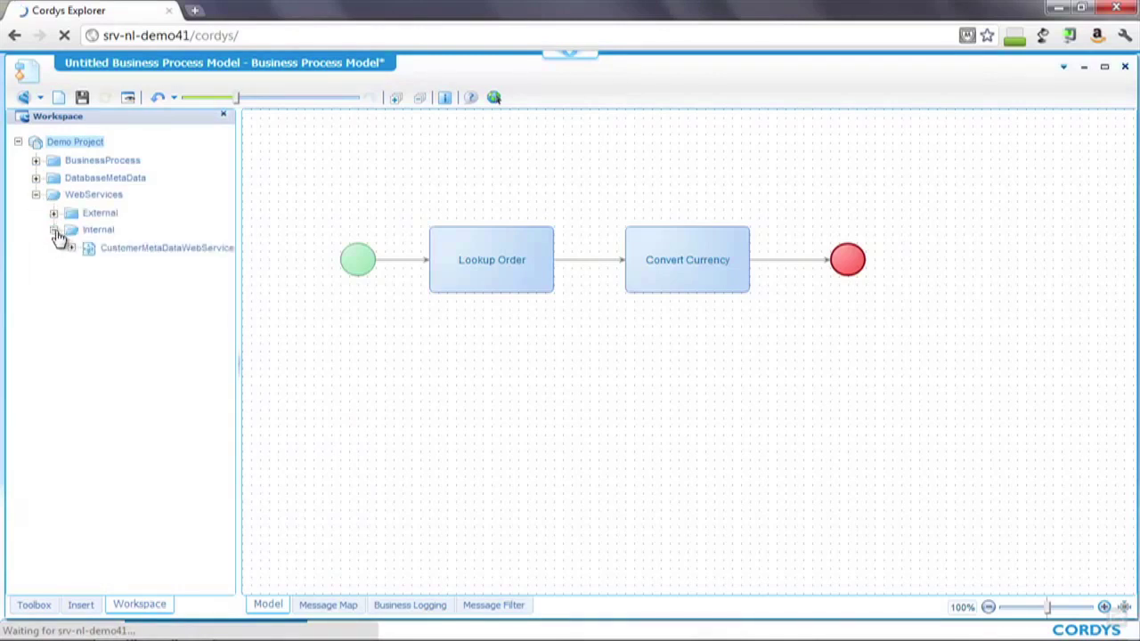
click(71, 247)
click(90, 283)
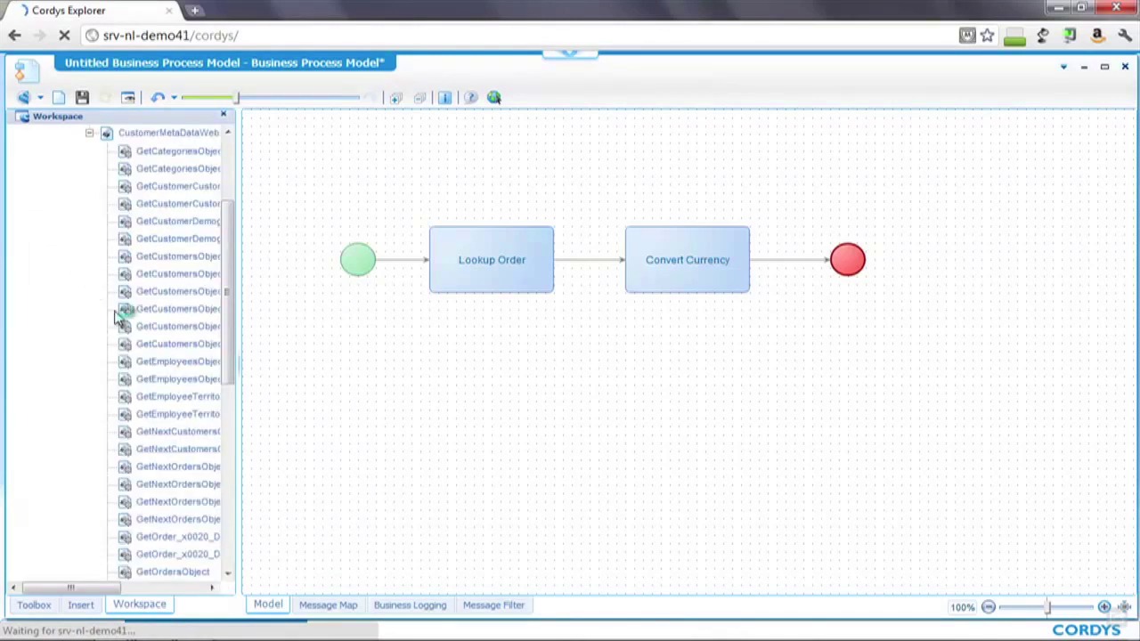
drag(94, 589, 142, 574)
drag(235, 323, 219, 382)
drag(99, 469, 508, 248)
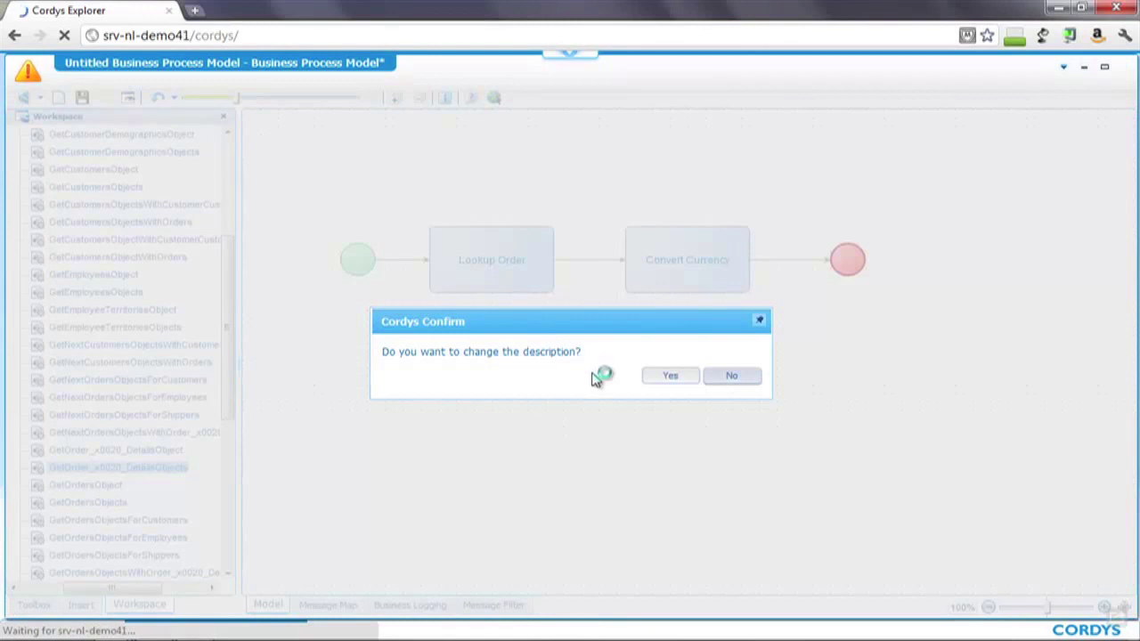
click(731, 377)
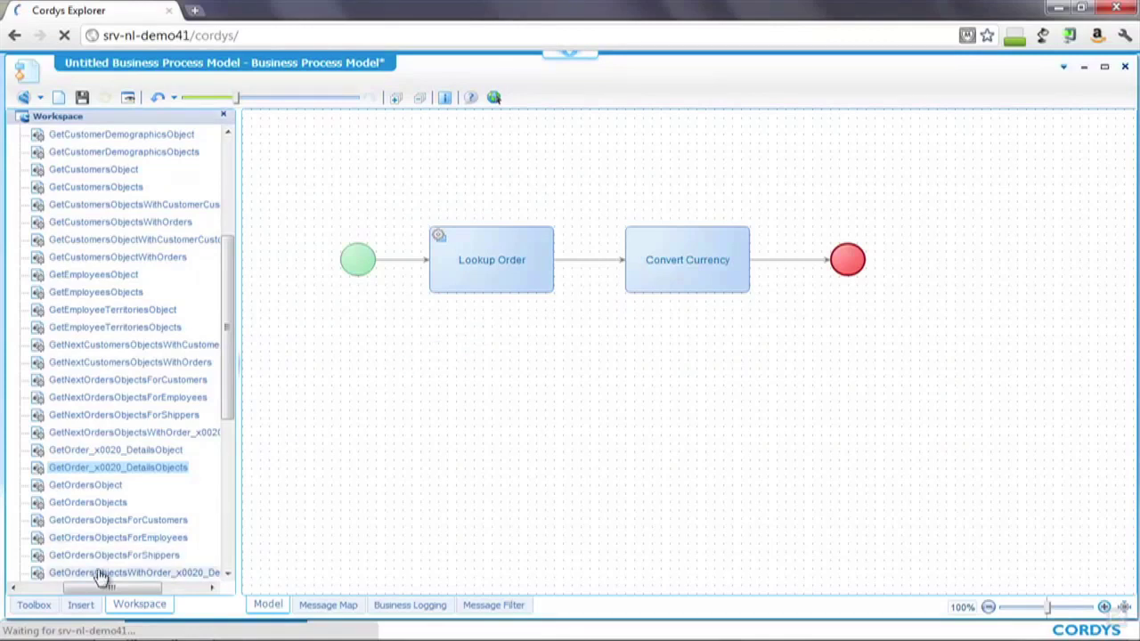
Attach the external Currency Converter's getConversion operation to the Convert Currency activity, keep its description, and collapse the External and Internal folders.
click(23, 588)
drag(236, 377, 213, 255)
click(71, 247)
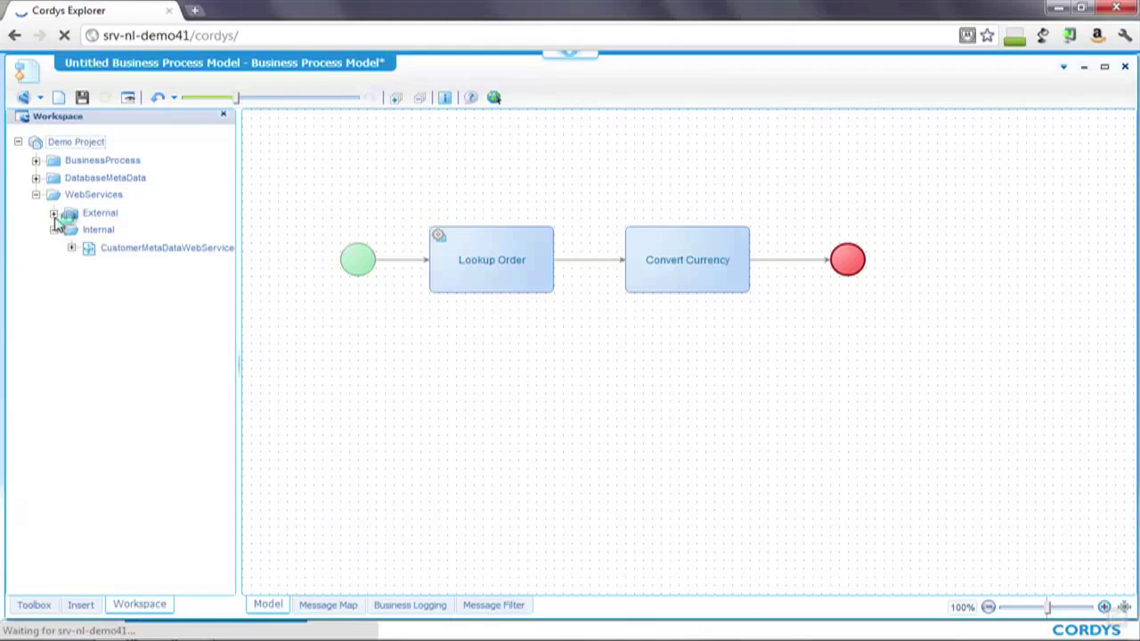
click(53, 213)
click(71, 230)
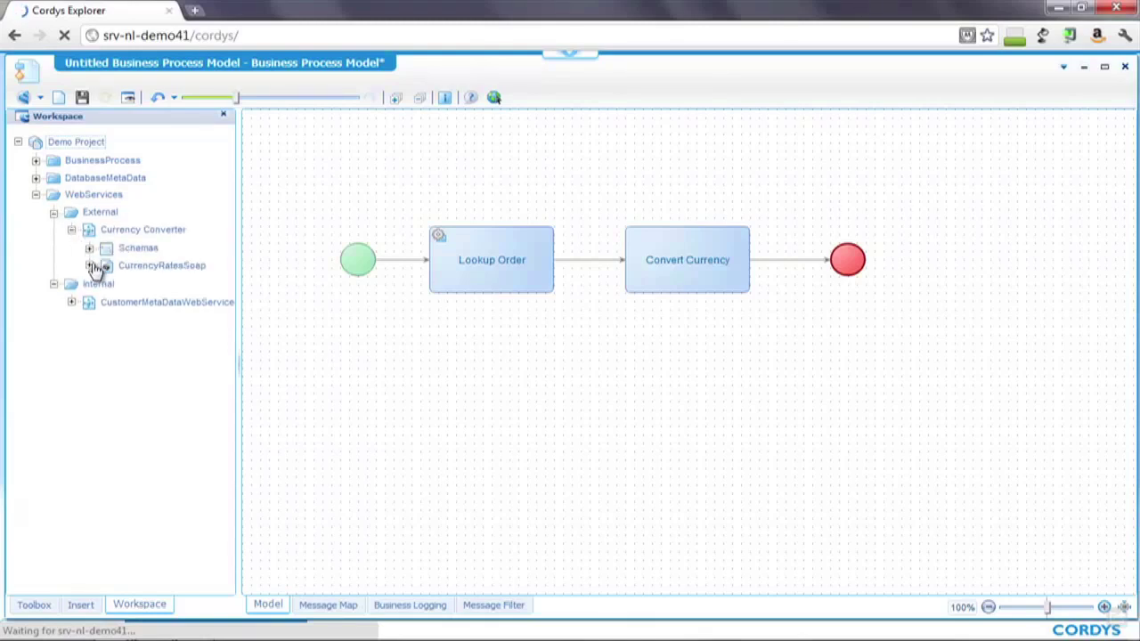
click(89, 264)
drag(160, 291, 700, 278)
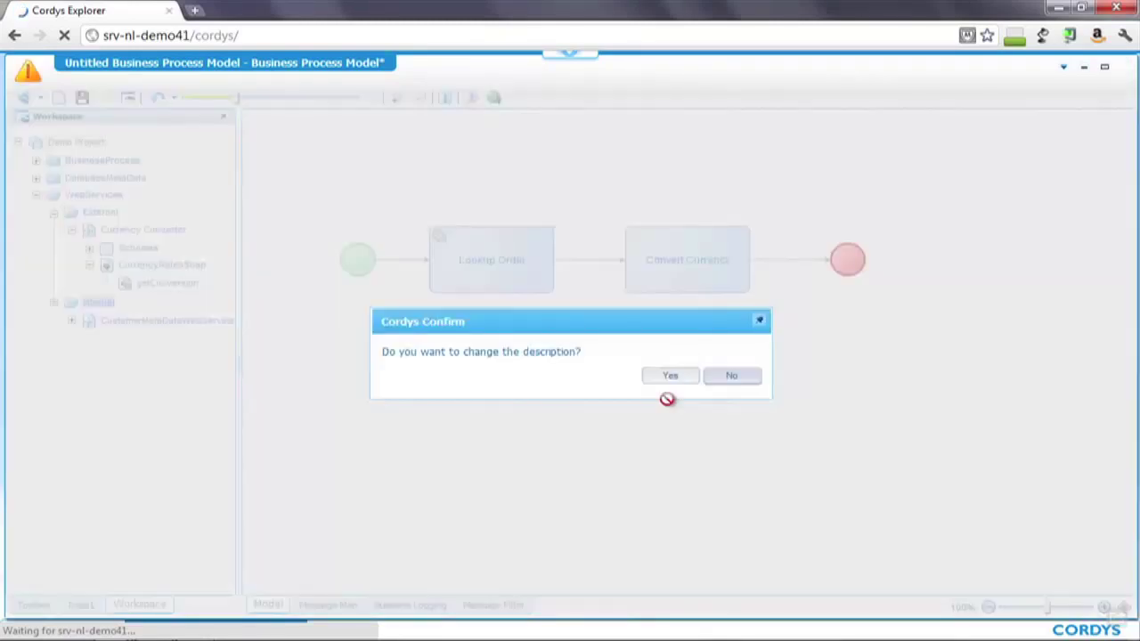
click(729, 375)
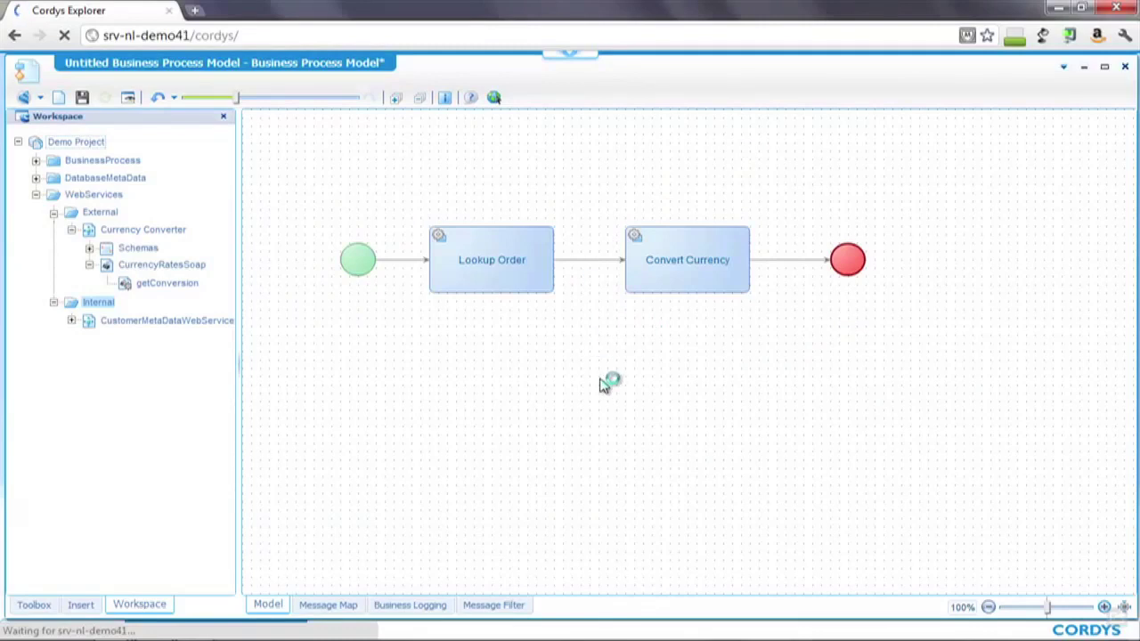
click(53, 211)
click(54, 229)
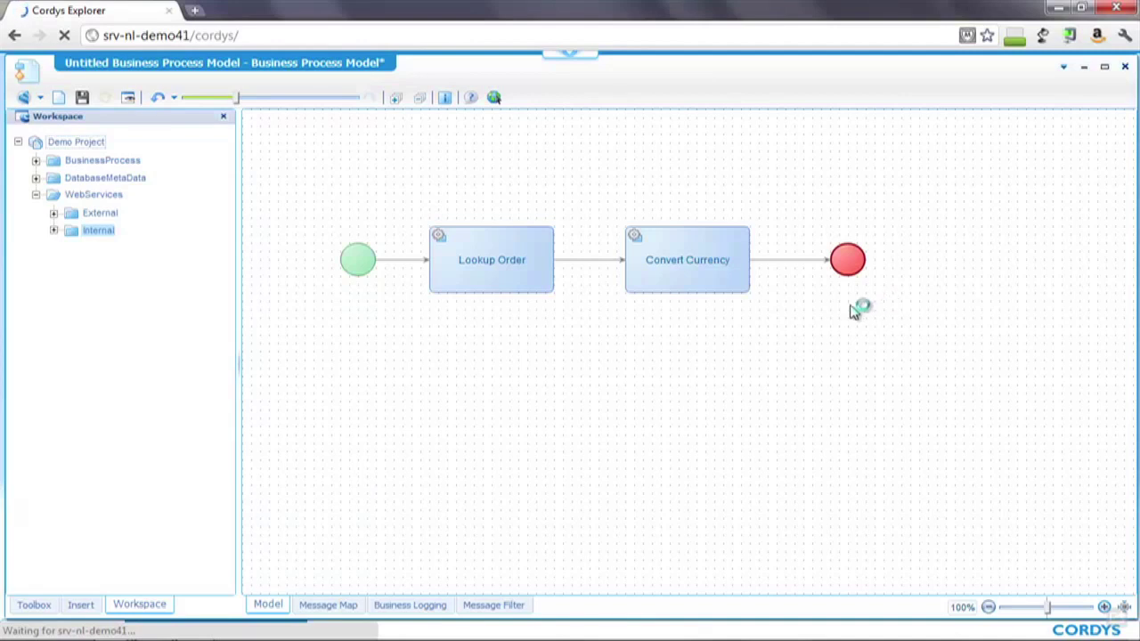
In the message map, add a Lookup Order pre-assignment that maps the process message's Input to OrderID of GetOrdersObject.
click(327, 606)
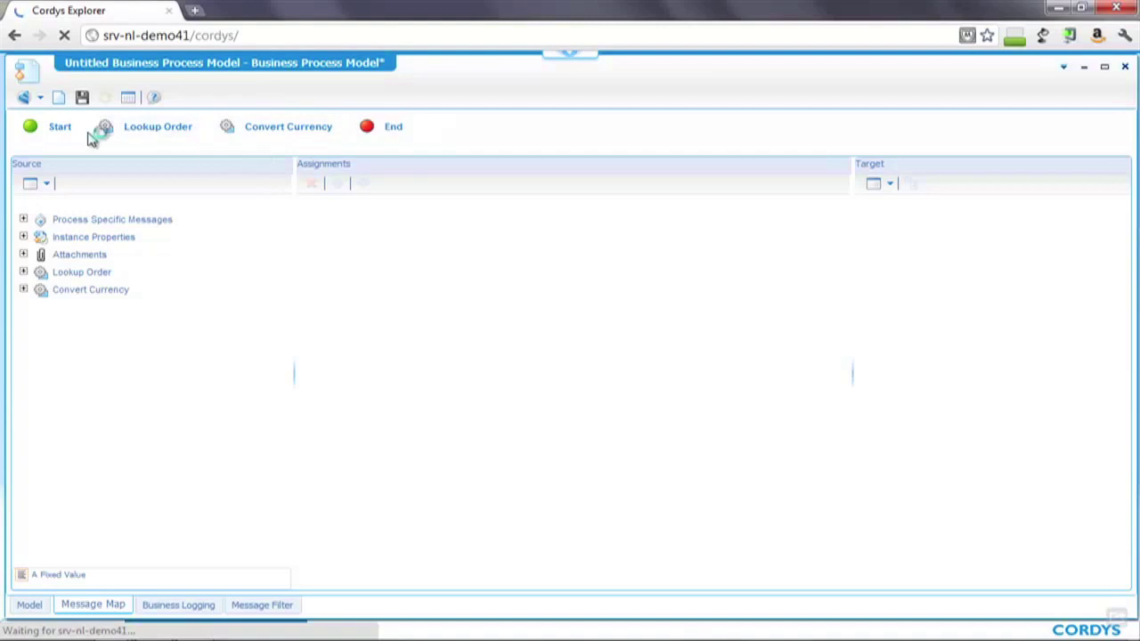
click(49, 125)
click(158, 129)
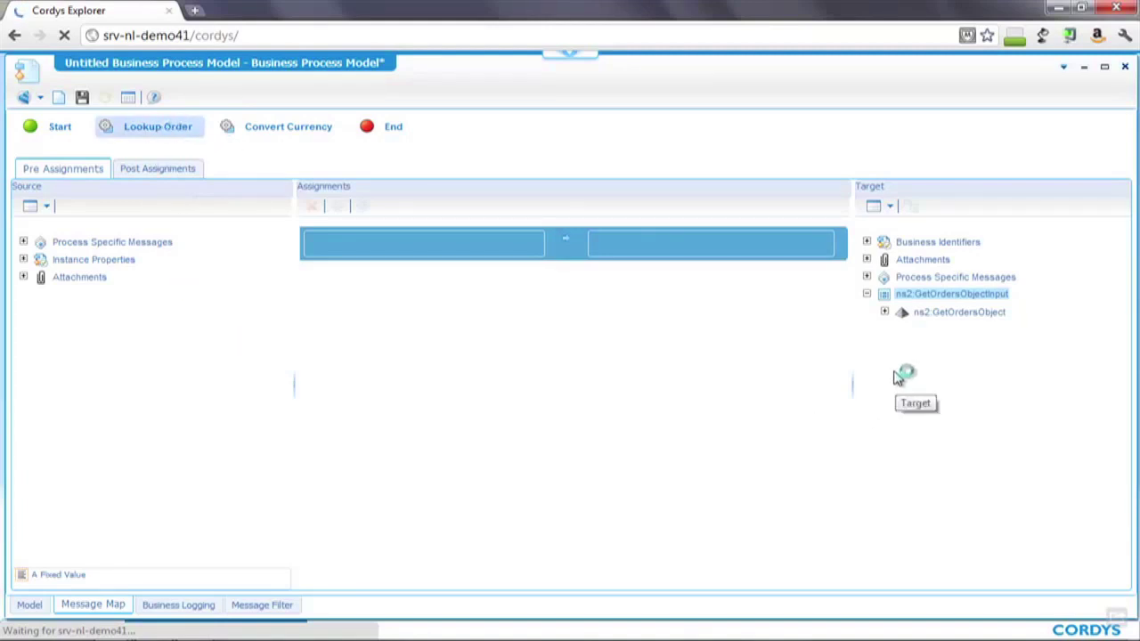
click(884, 312)
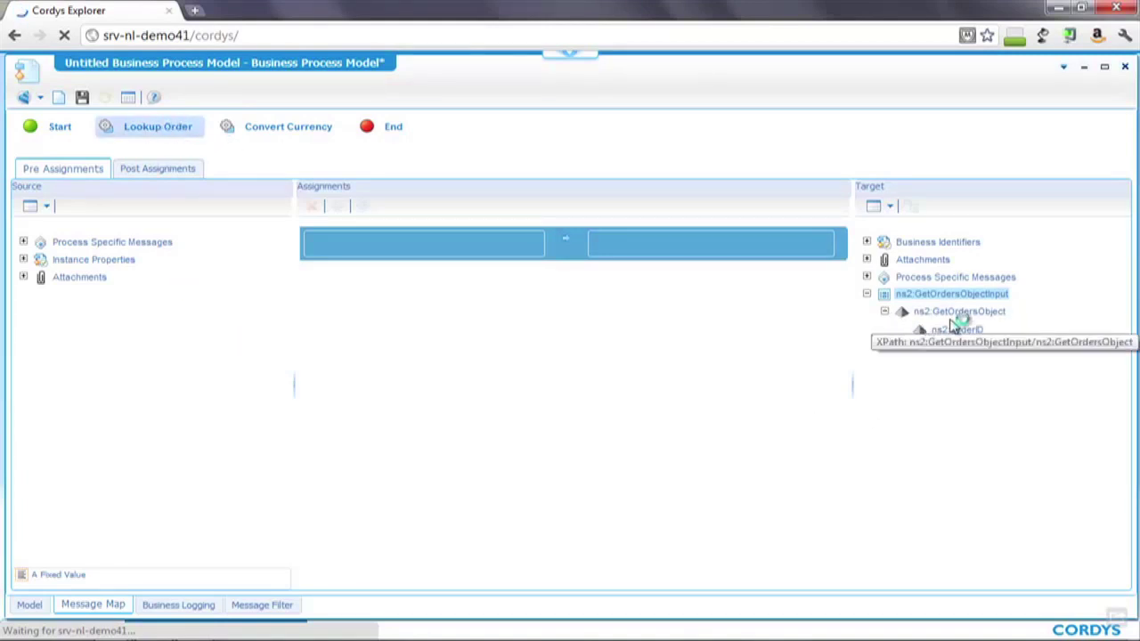
drag(964, 336, 721, 255)
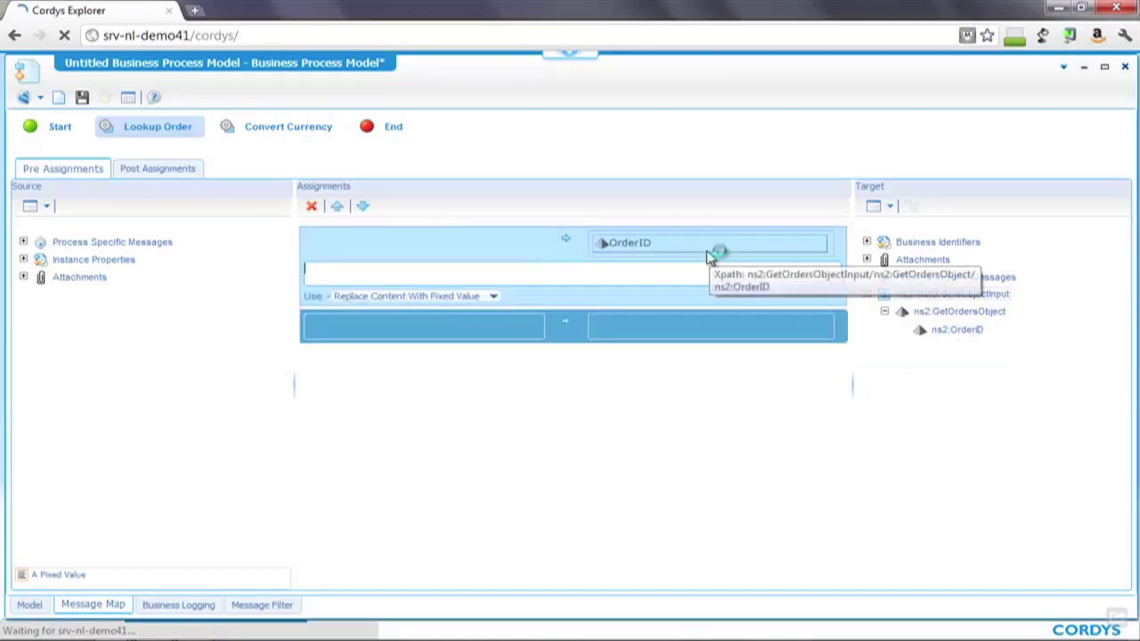
click(23, 244)
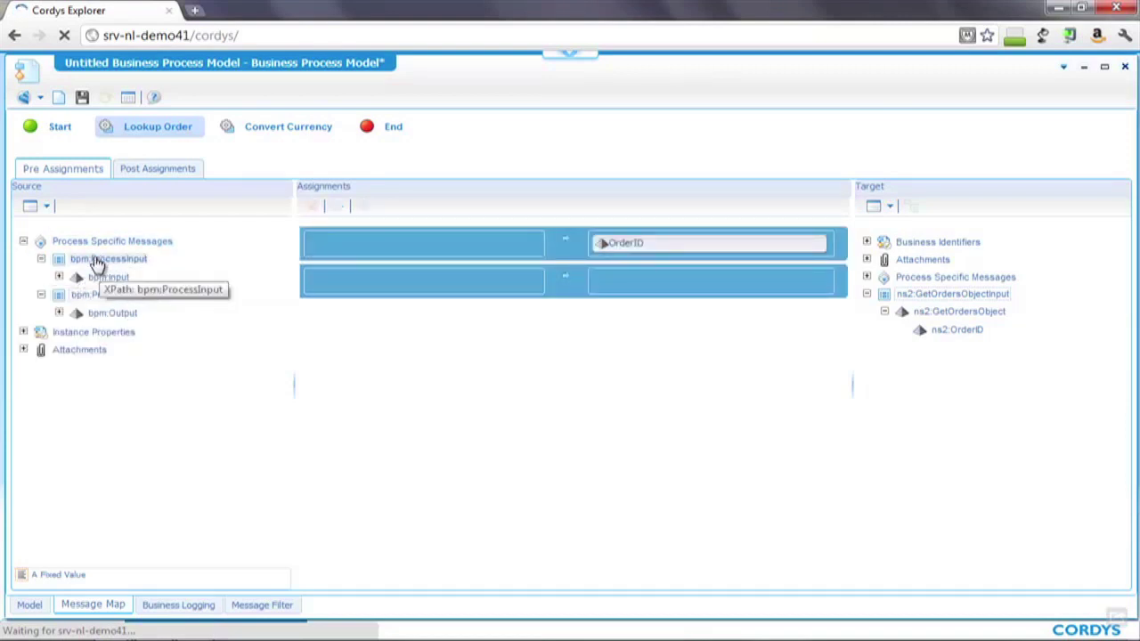
drag(106, 277, 415, 248)
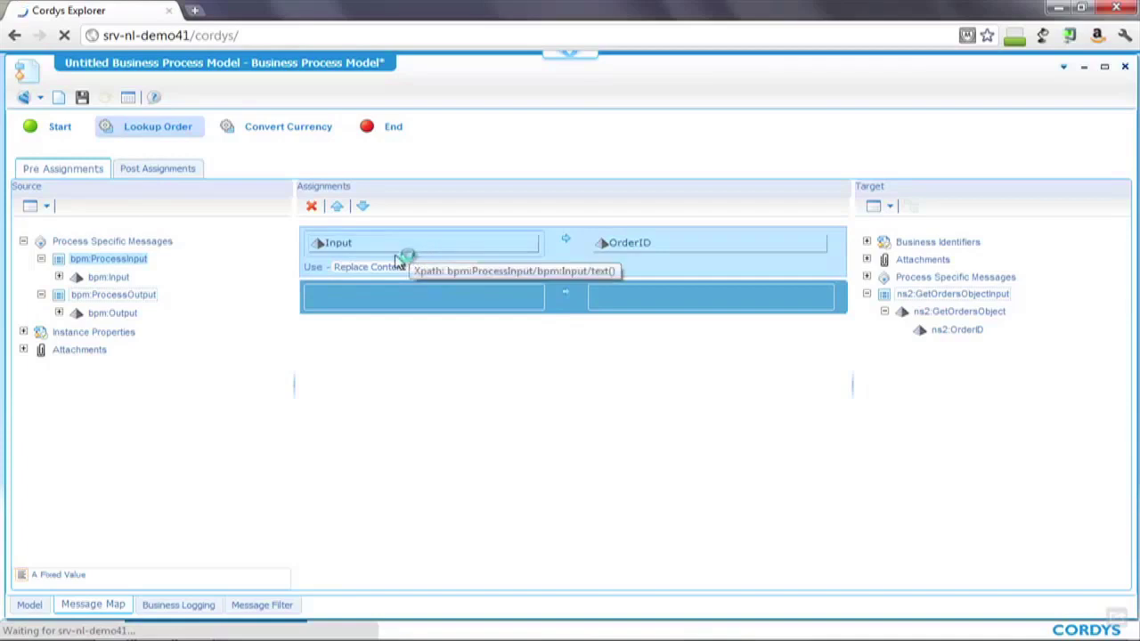
drag(108, 336, 653, 258)
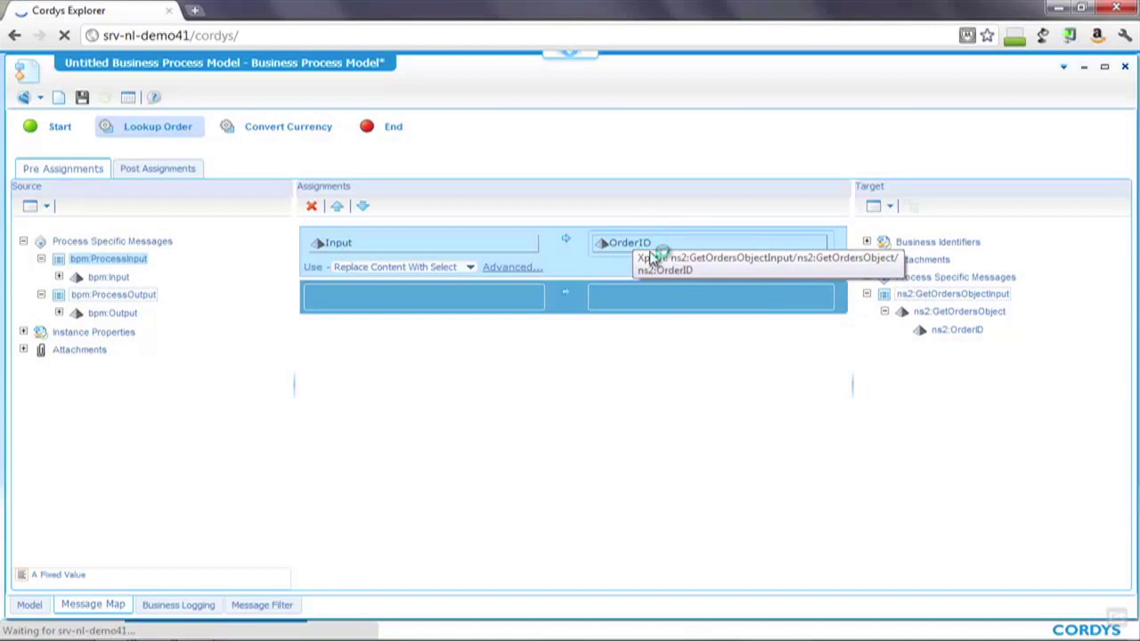
drag(653, 259, 653, 258)
Show the Convert Currency pre-assignments and expand the getConversion target and the Lookup Order output source through Orders.
click(272, 131)
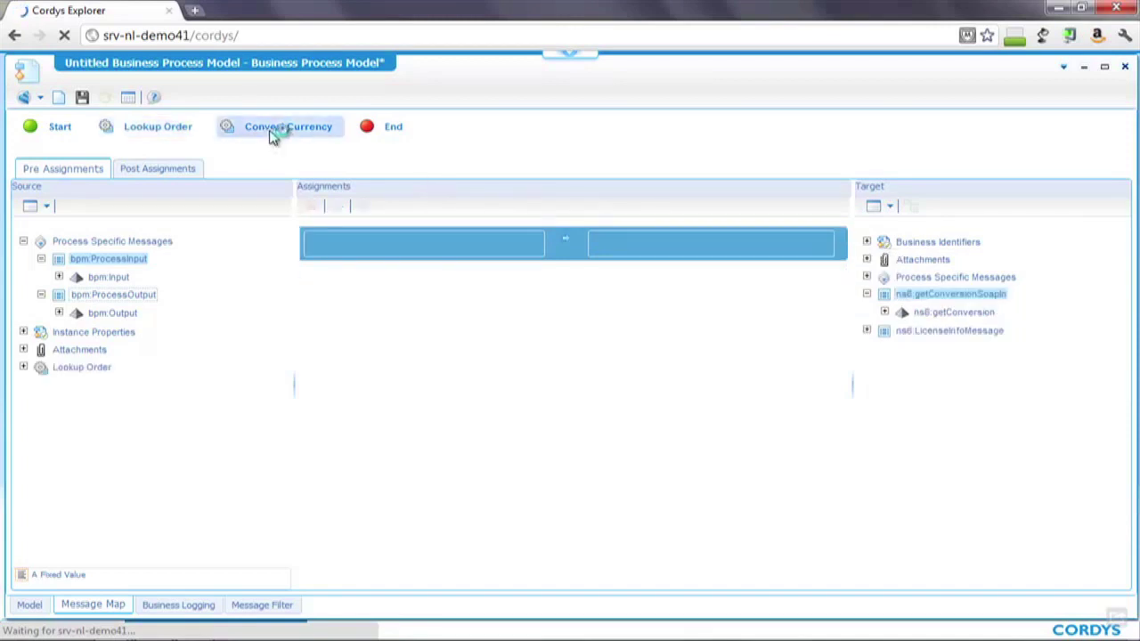
click(885, 314)
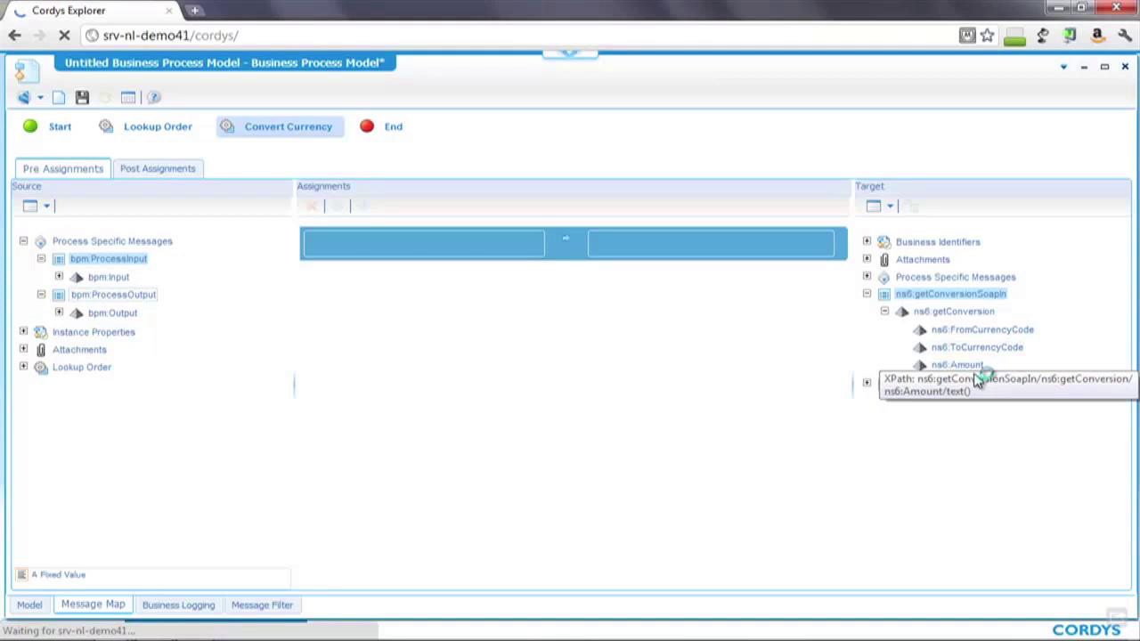
drag(975, 375, 25, 376)
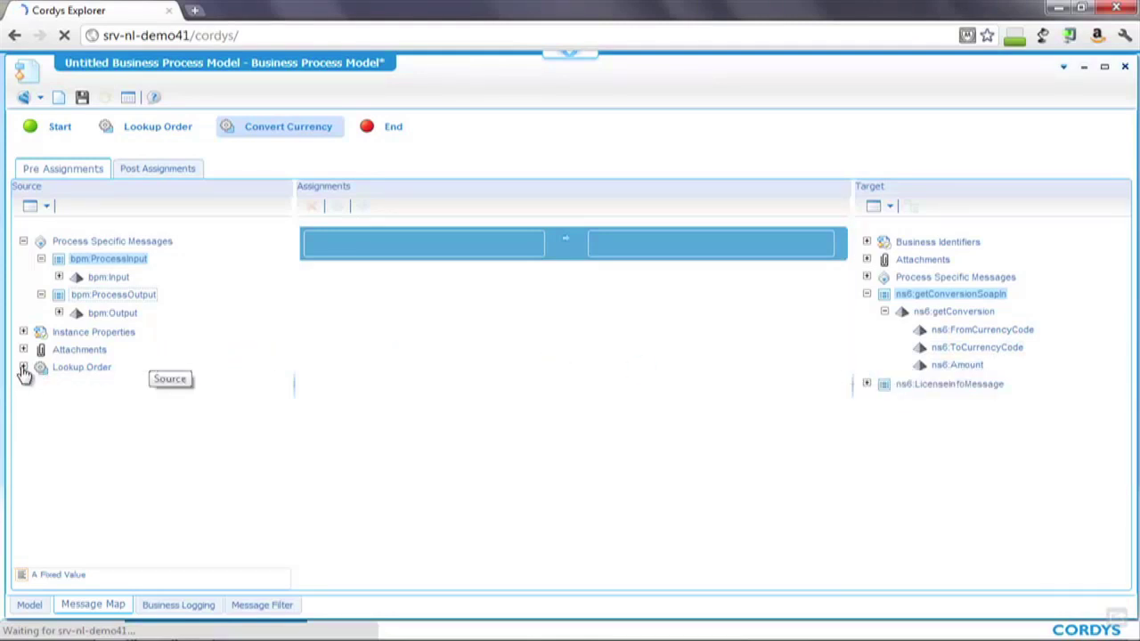
click(24, 369)
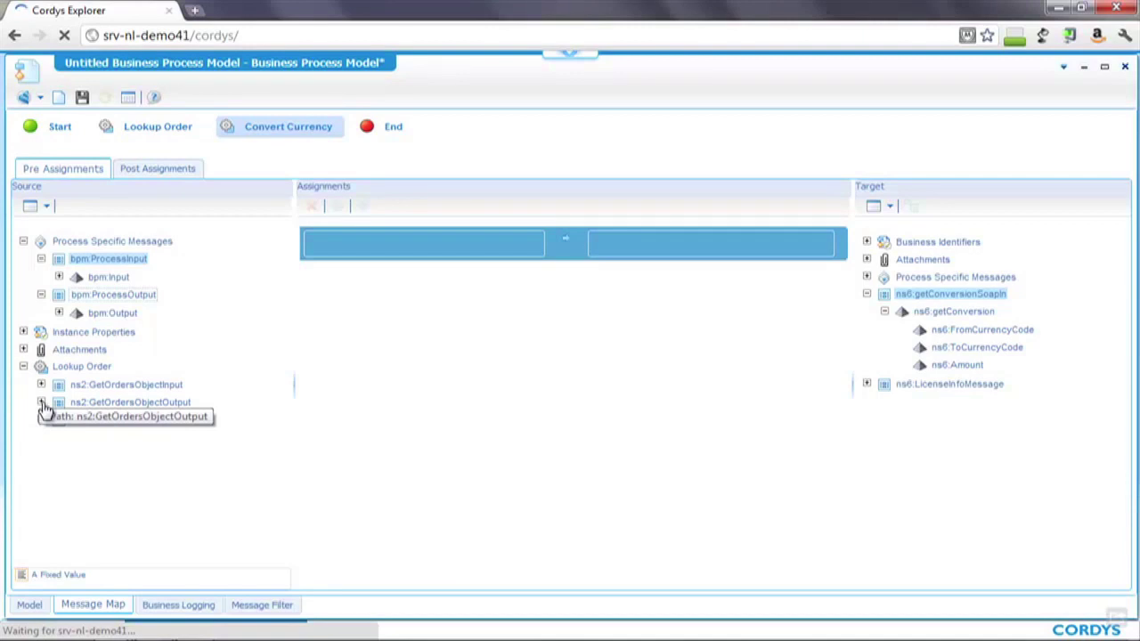
click(41, 403)
click(59, 418)
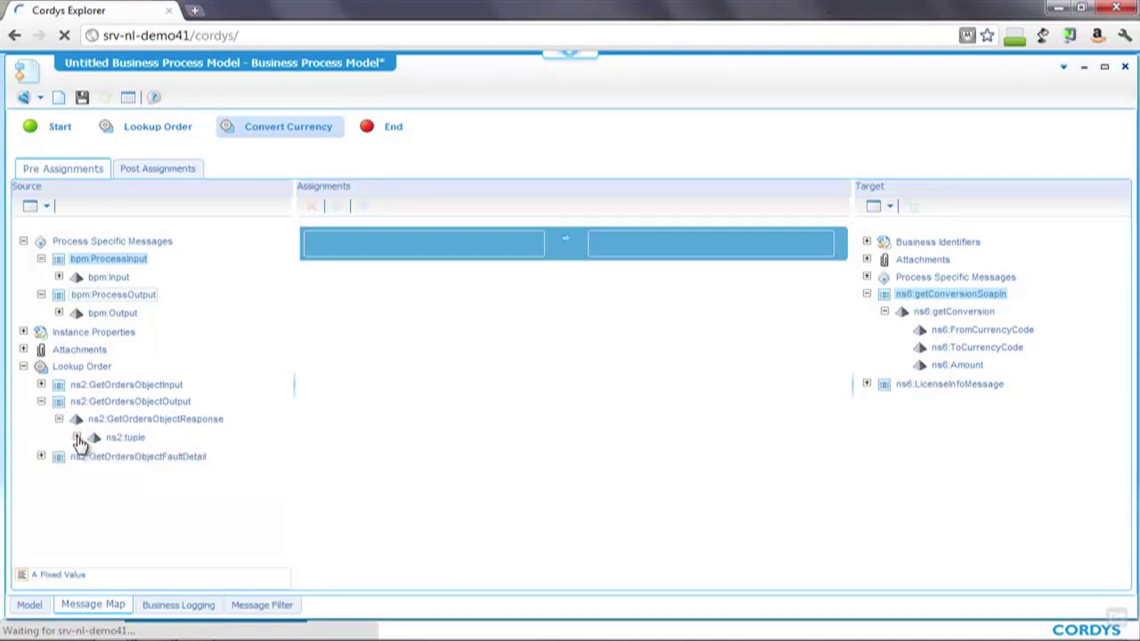
click(77, 437)
click(95, 455)
click(112, 473)
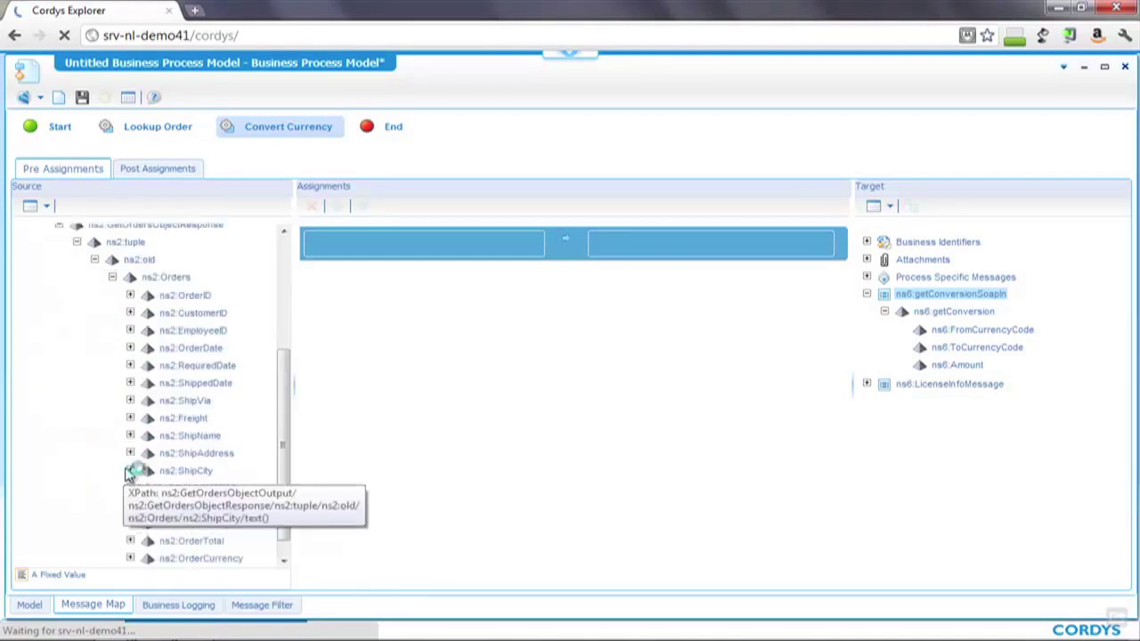
Map the order's OrderTotal to Amount and its OrderCurrency to FromCurrencyCode in the Convert Currency pre-assignments.
scroll(283, 419, down, 2)
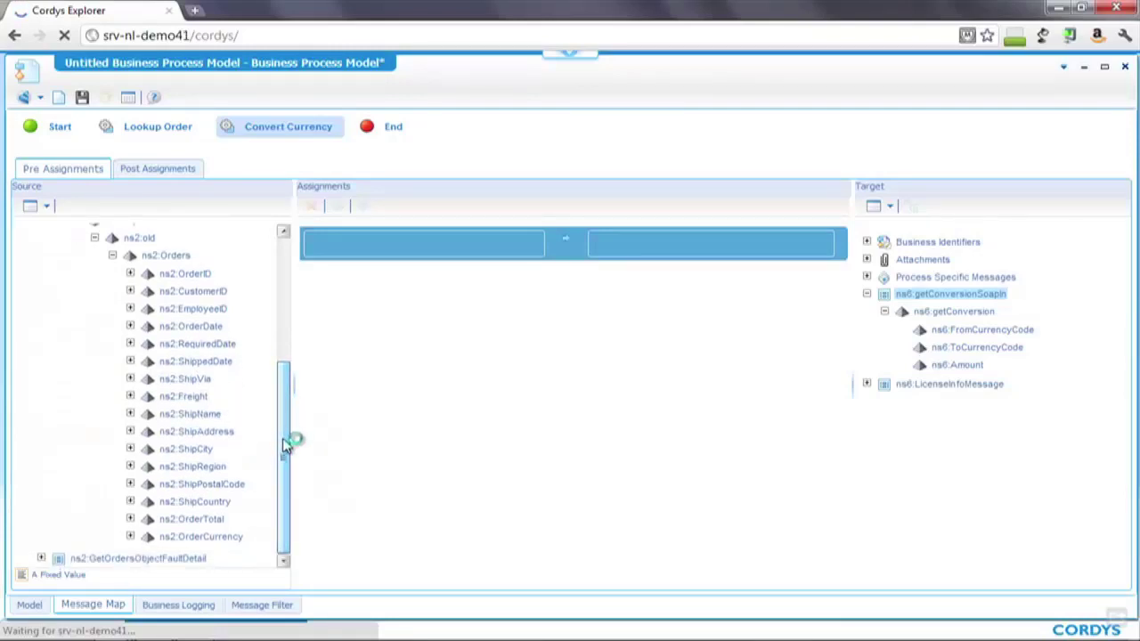
drag(192, 519, 466, 270)
drag(963, 367, 686, 249)
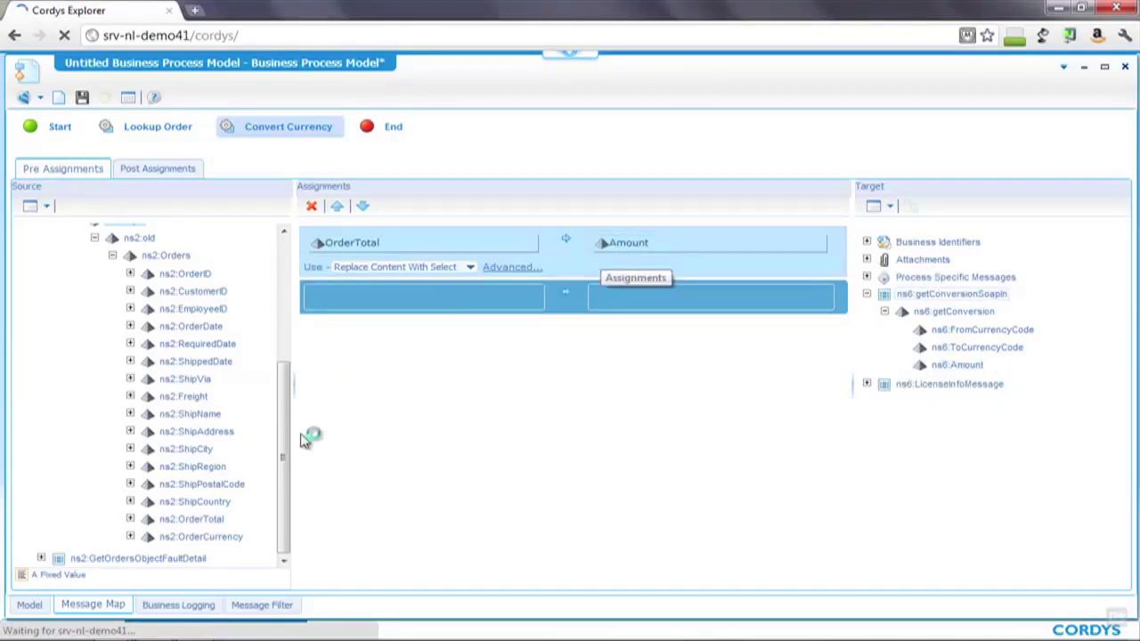
drag(228, 536, 457, 300)
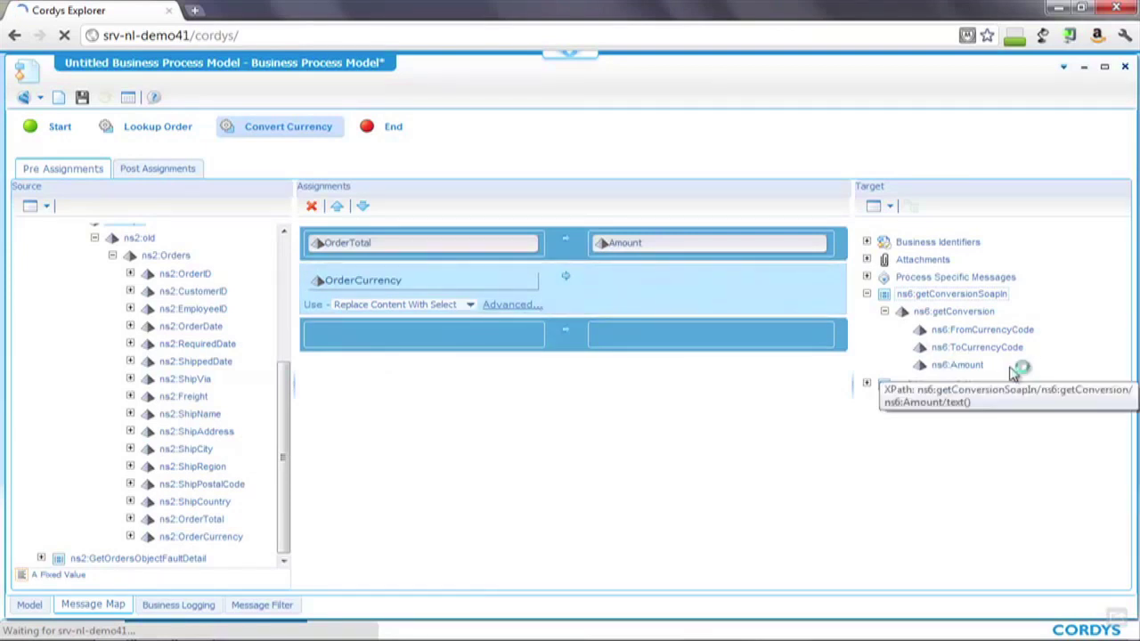
drag(1002, 338, 721, 287)
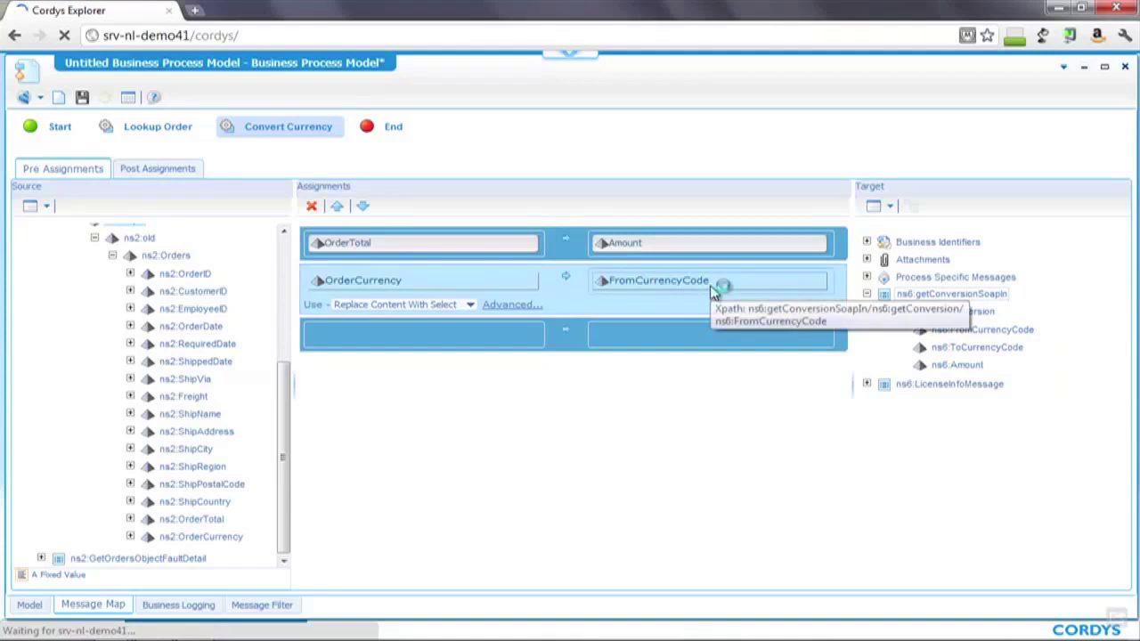
Assign the fixed value EUR to ToCurrencyCode in the Convert Currency pre-assignments, using the Add Fixed Value operation.
drag(996, 353, 721, 345)
drag(430, 321, 568, 315)
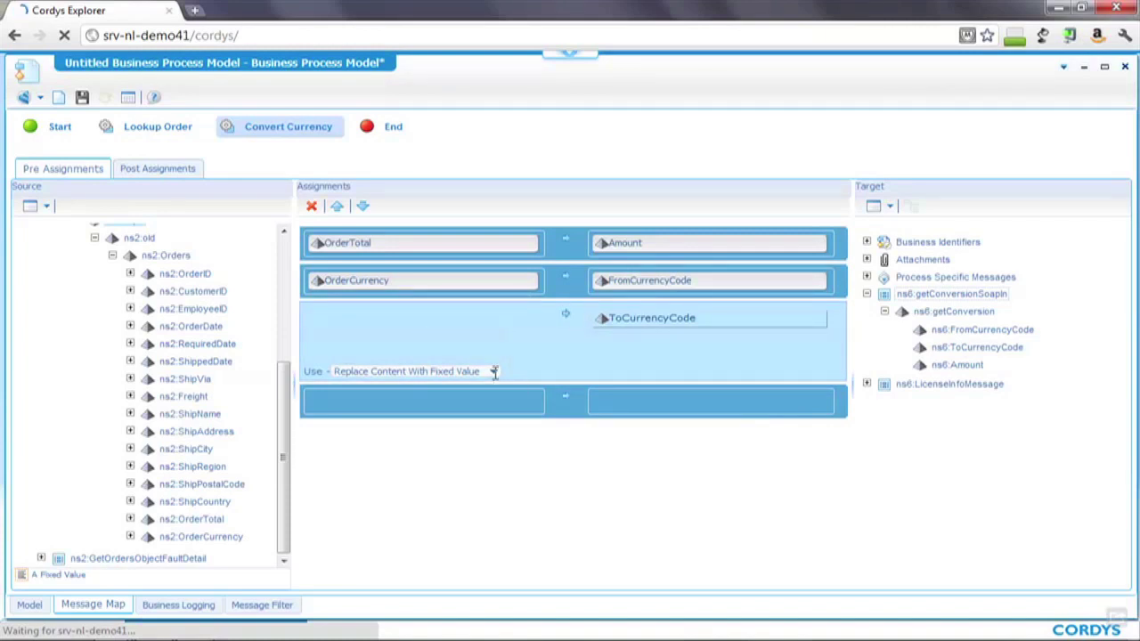
click(494, 372)
mouse_move(416, 392)
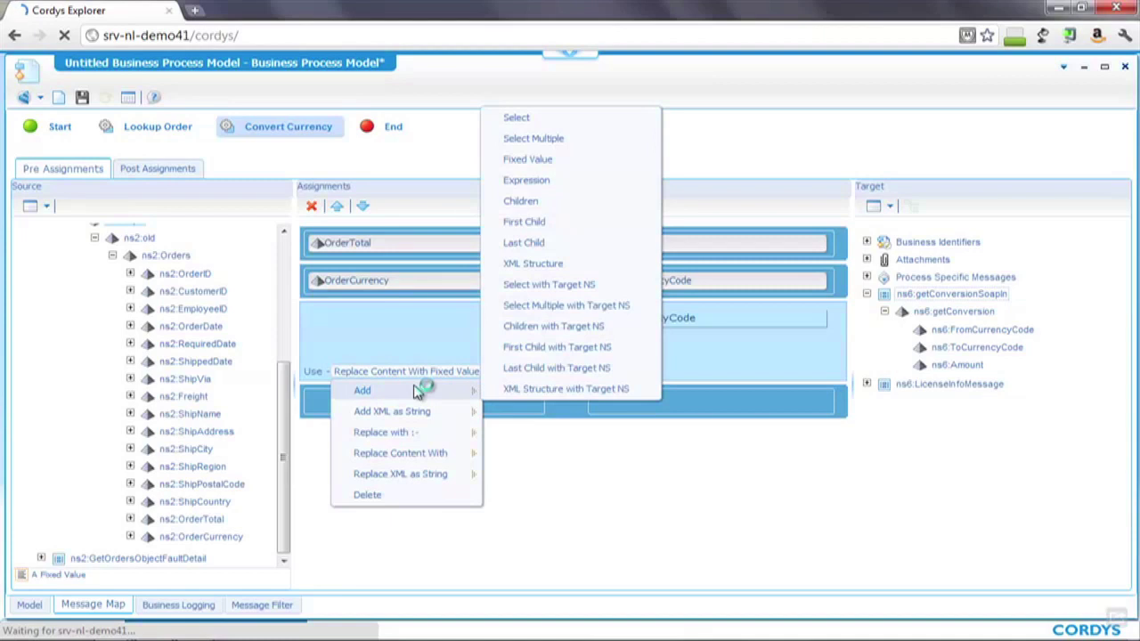
click(561, 159)
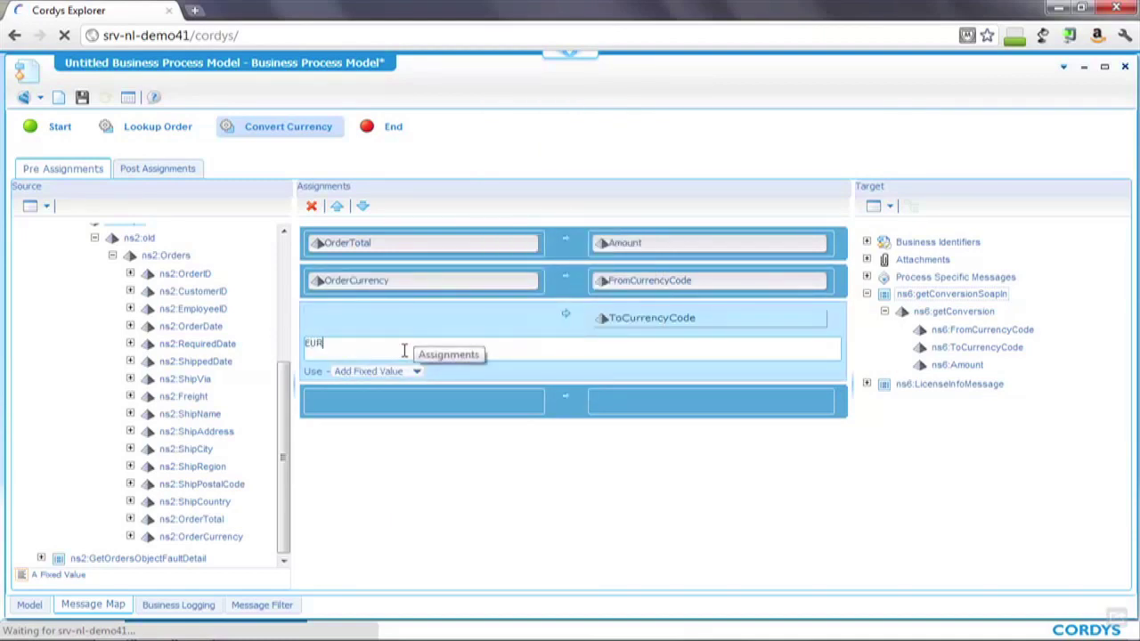
text(EUR)
key(Return)
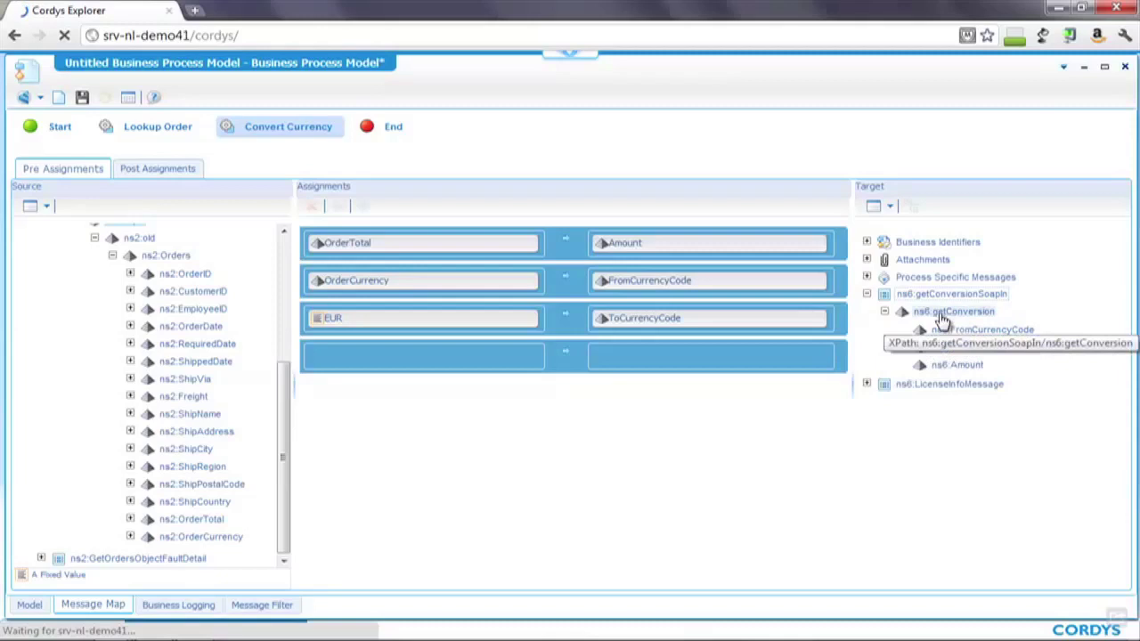
Add an assignment on the End event that maps getConversionResult from Convert Currency's getConversionSoapOut to the Output of ProcessOutput.
click(389, 132)
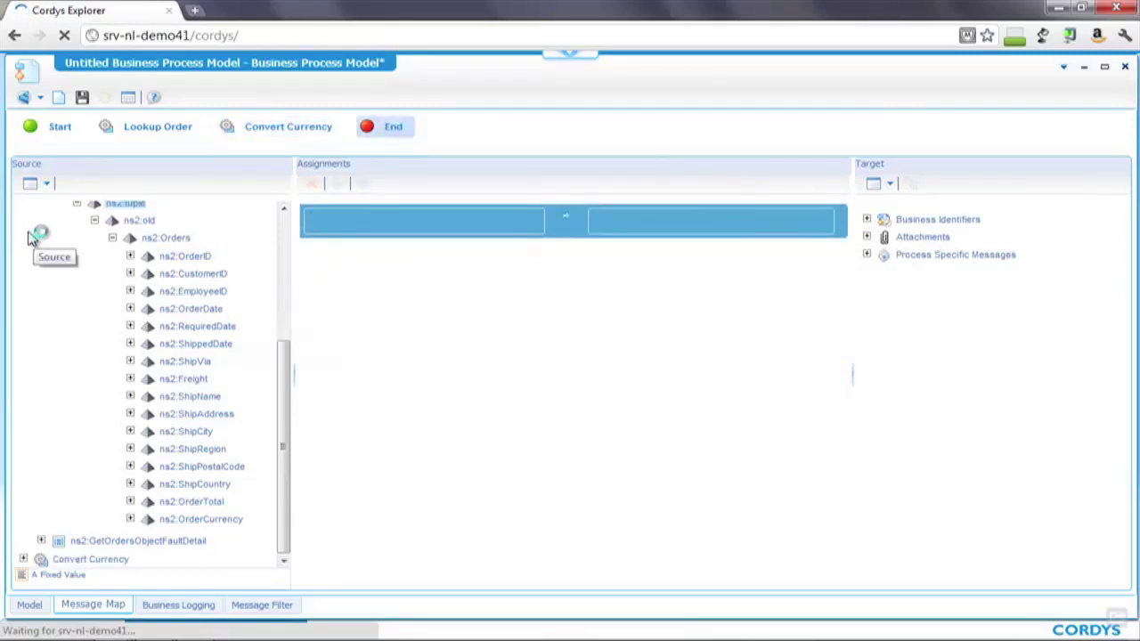
click(78, 205)
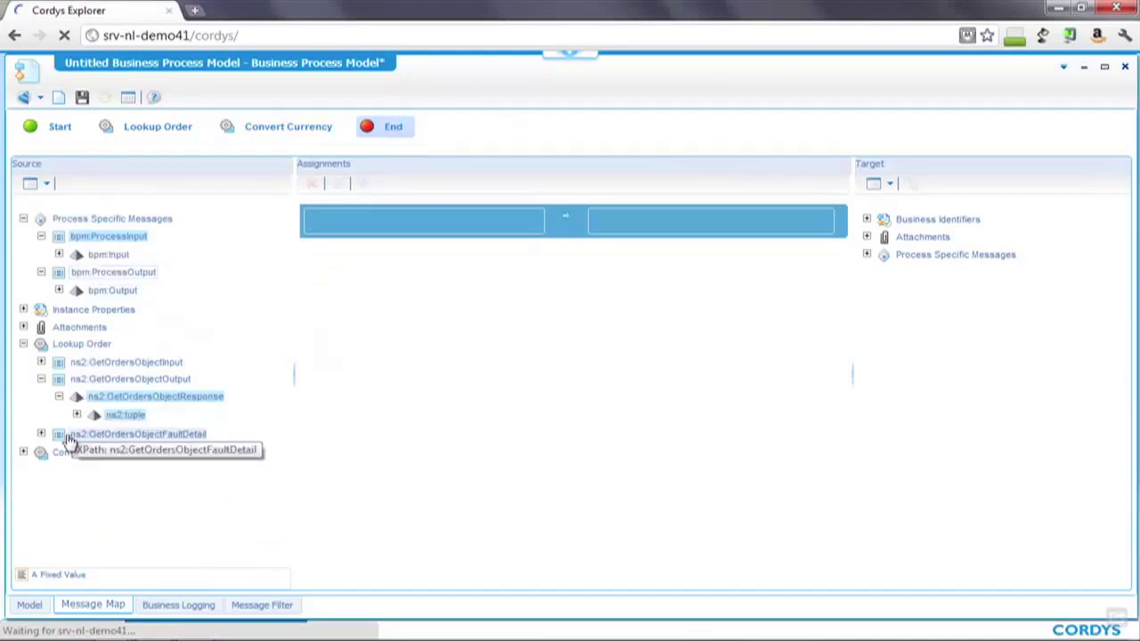
click(23, 451)
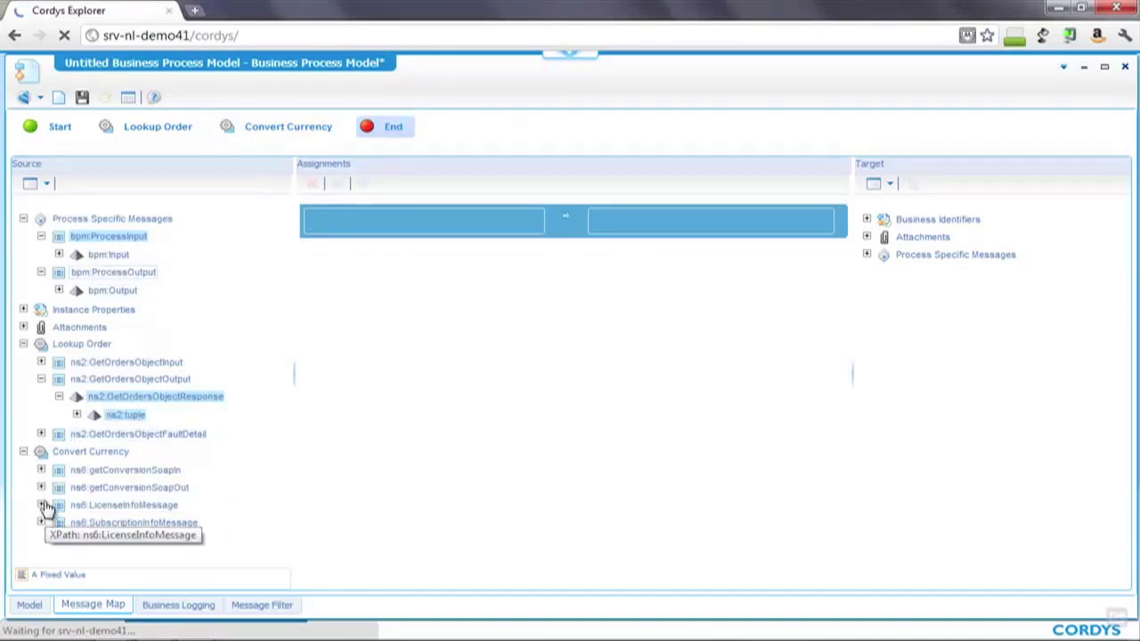
click(41, 487)
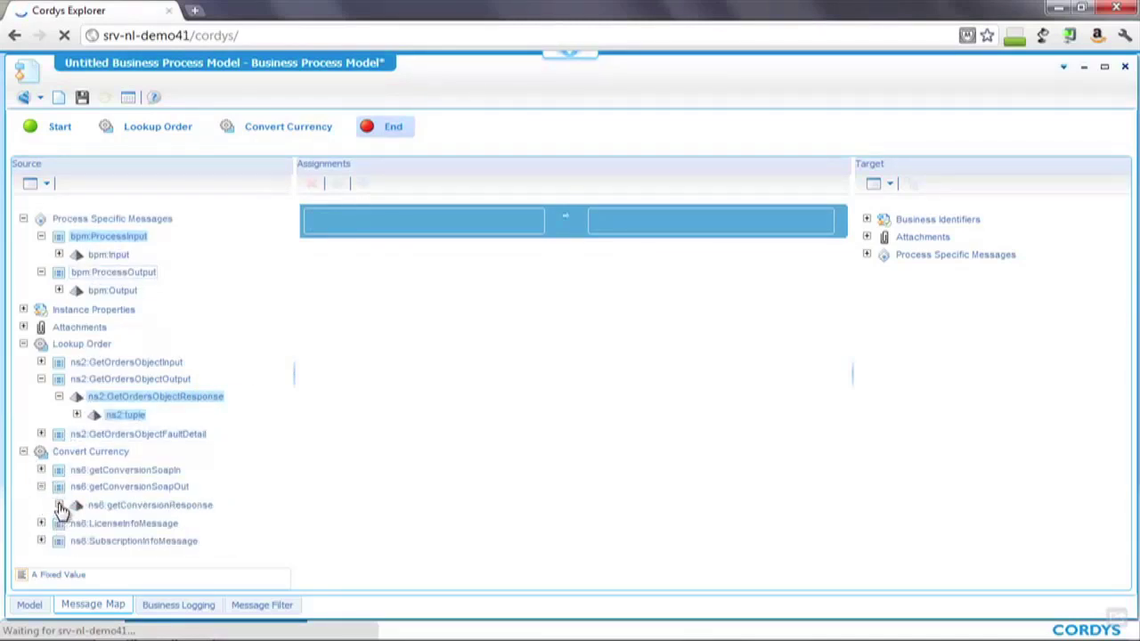
click(58, 505)
drag(183, 524, 470, 225)
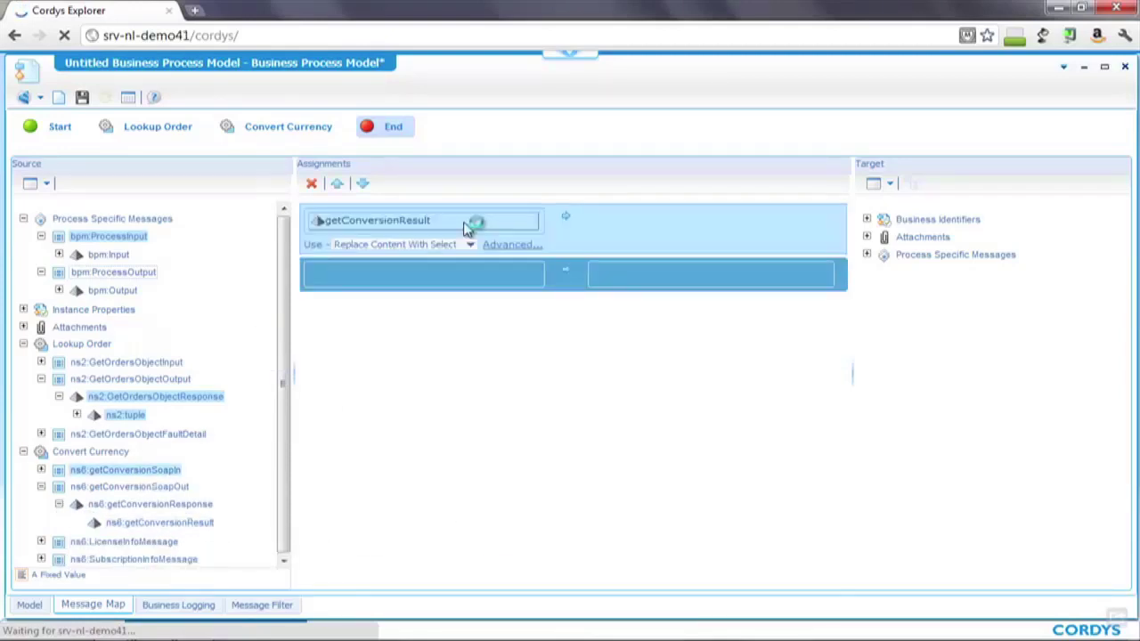
click(869, 220)
click(868, 255)
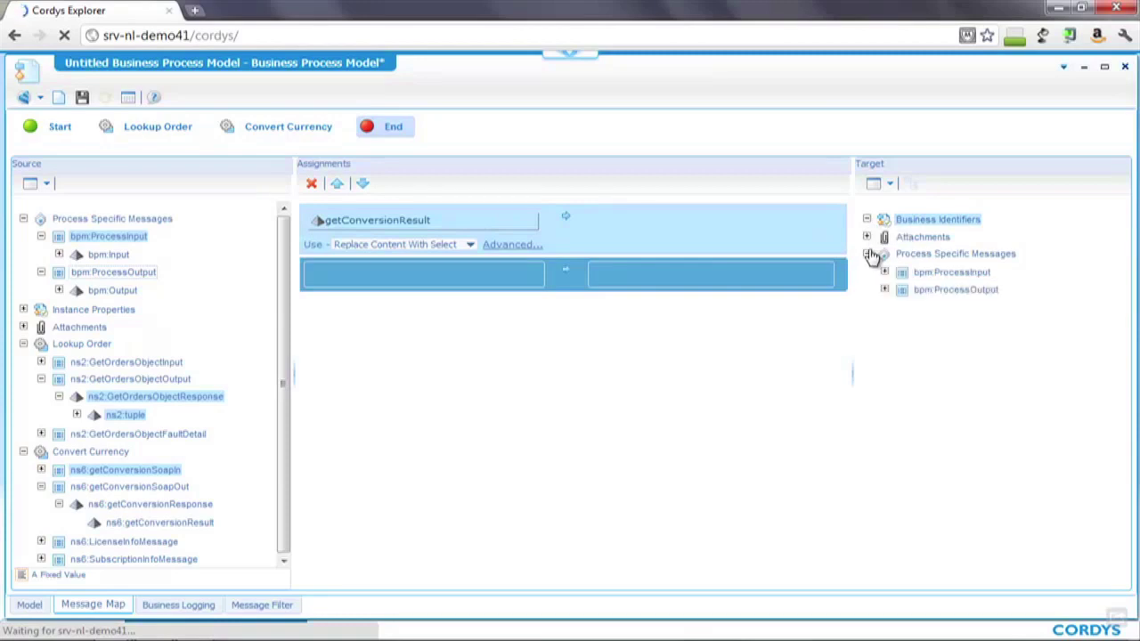
click(885, 291)
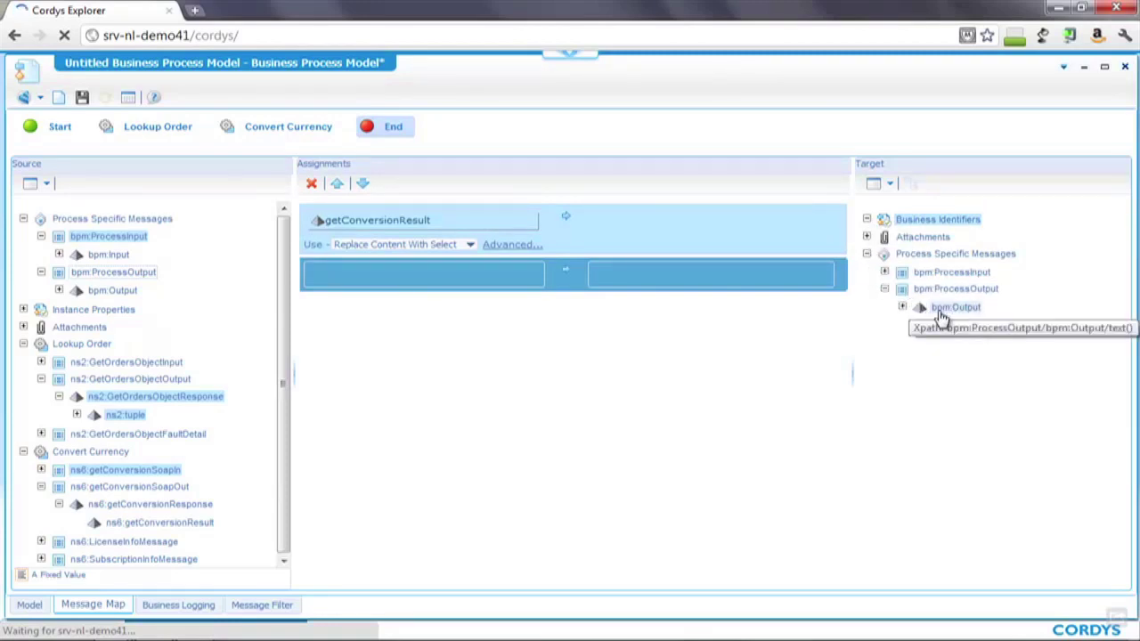
drag(941, 311, 717, 223)
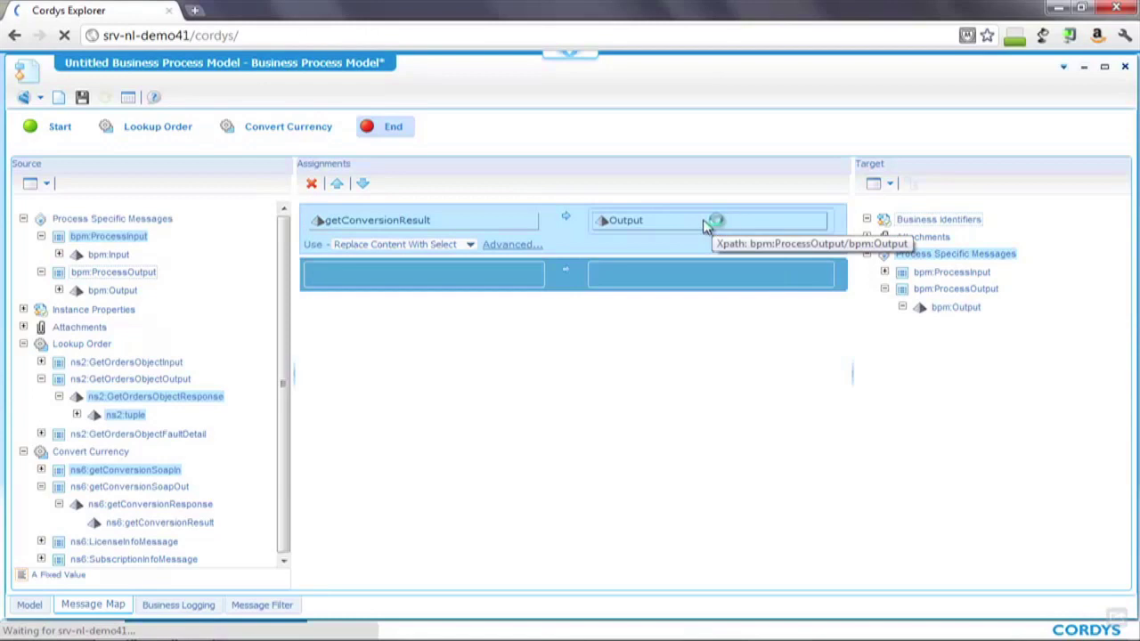
Save the process model with OrderConversionProcess as both name and description, keeping the location Demo Project/BusinessProcess.
click(82, 98)
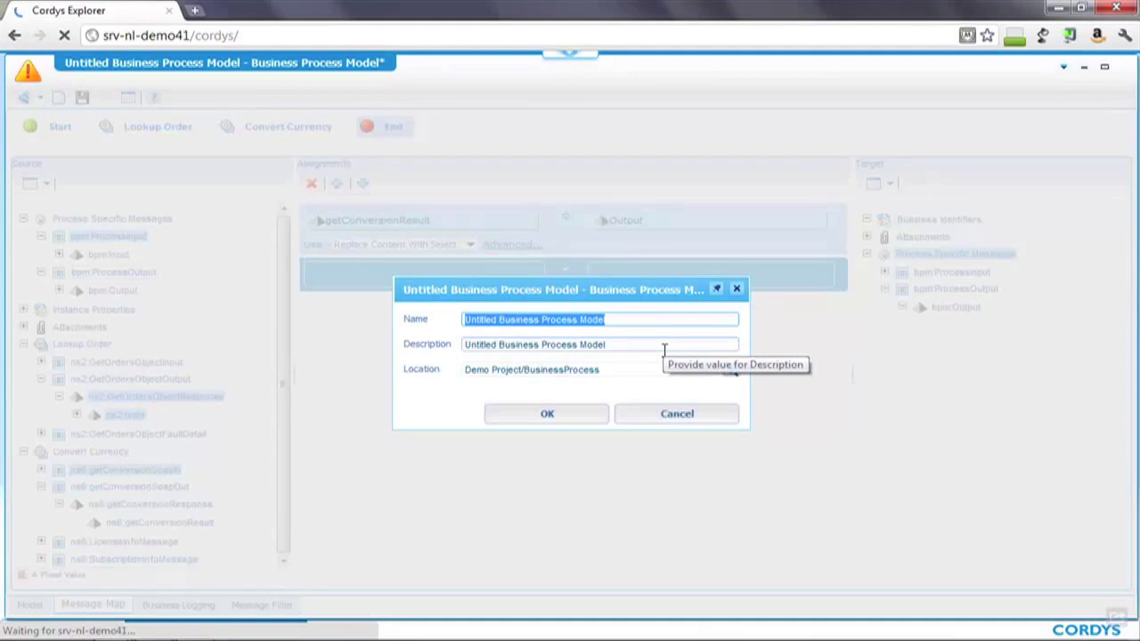
text(OrderConversion)
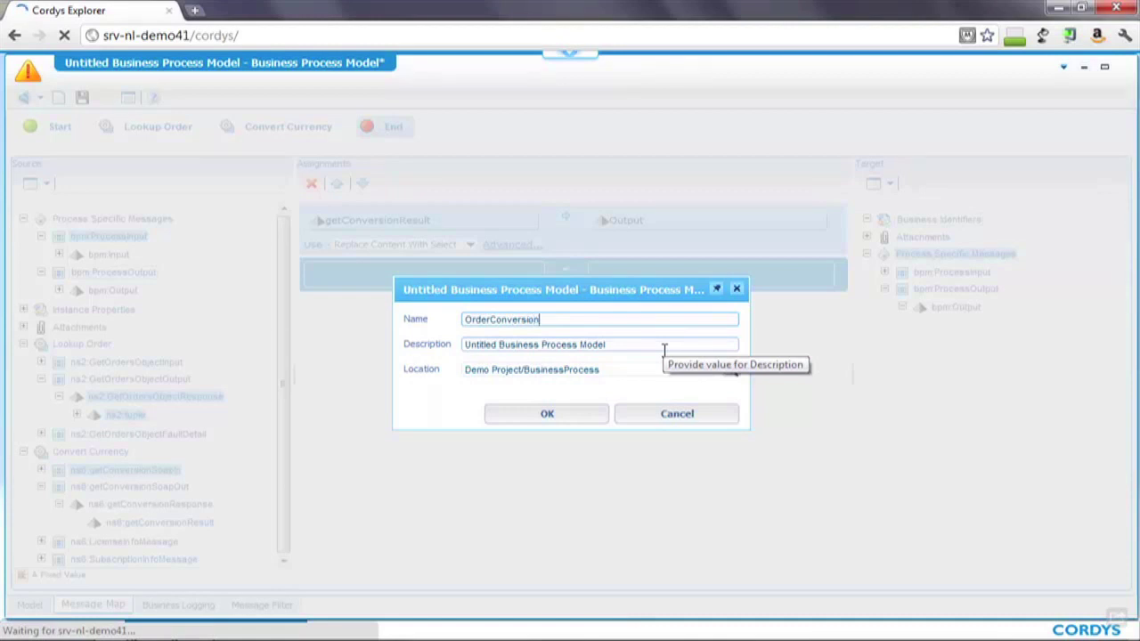
key(Tab)
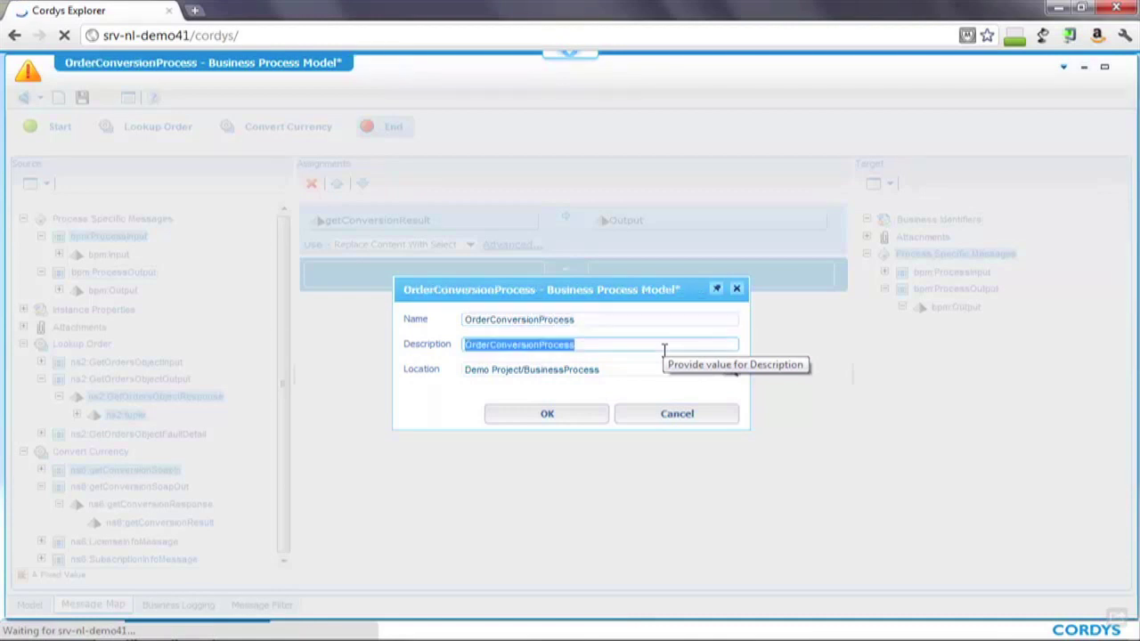
text(OrderConversionProcess)
click(575, 417)
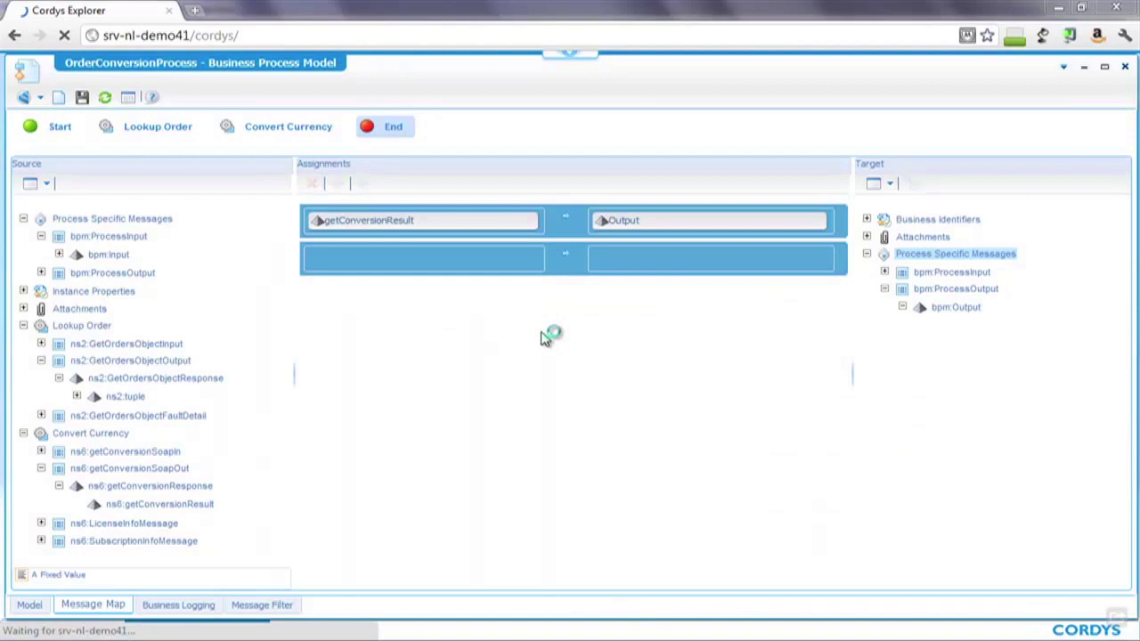
From the process diagram, run the model interactively, activity by activity, with an order number as the start message's Input, and dismiss the completion notice.
click(29, 607)
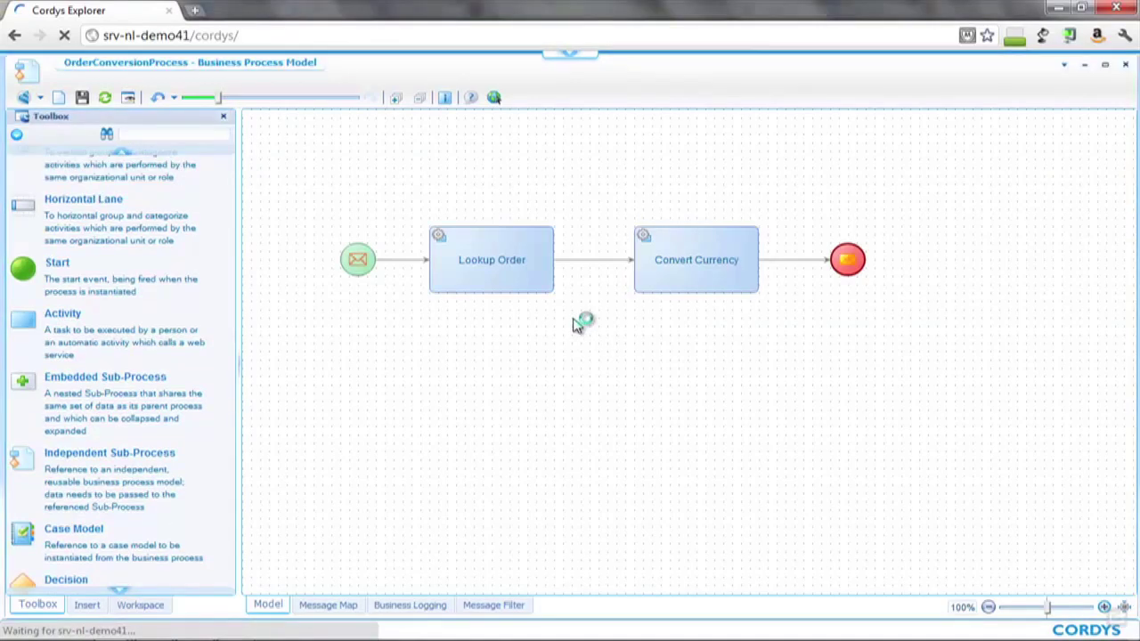
right_click(579, 320)
mouse_move(677, 392)
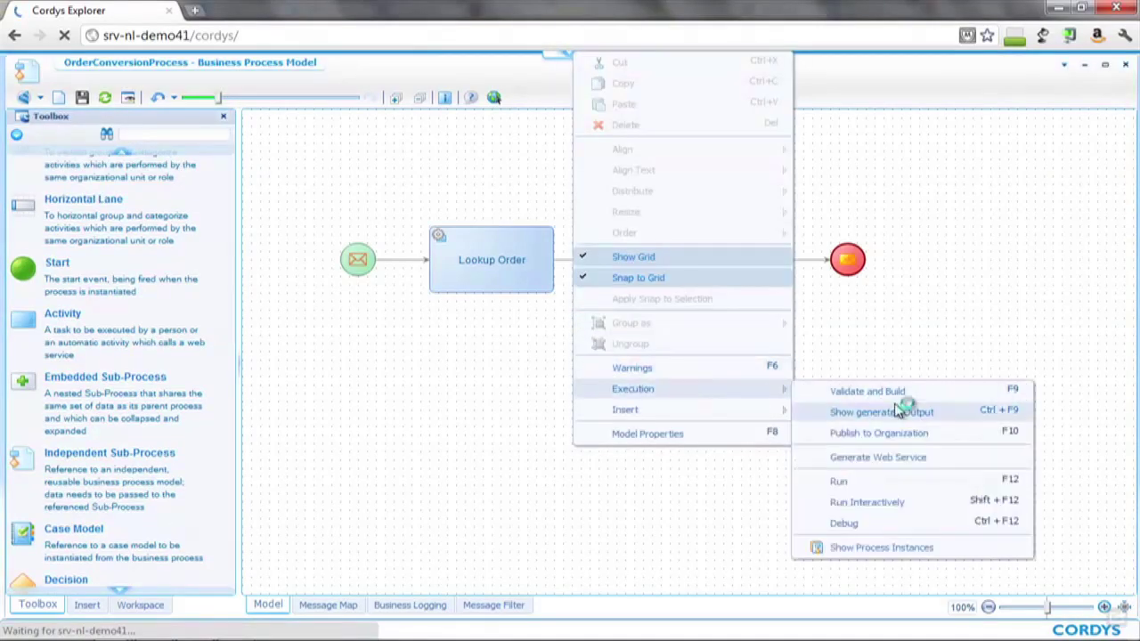
click(900, 504)
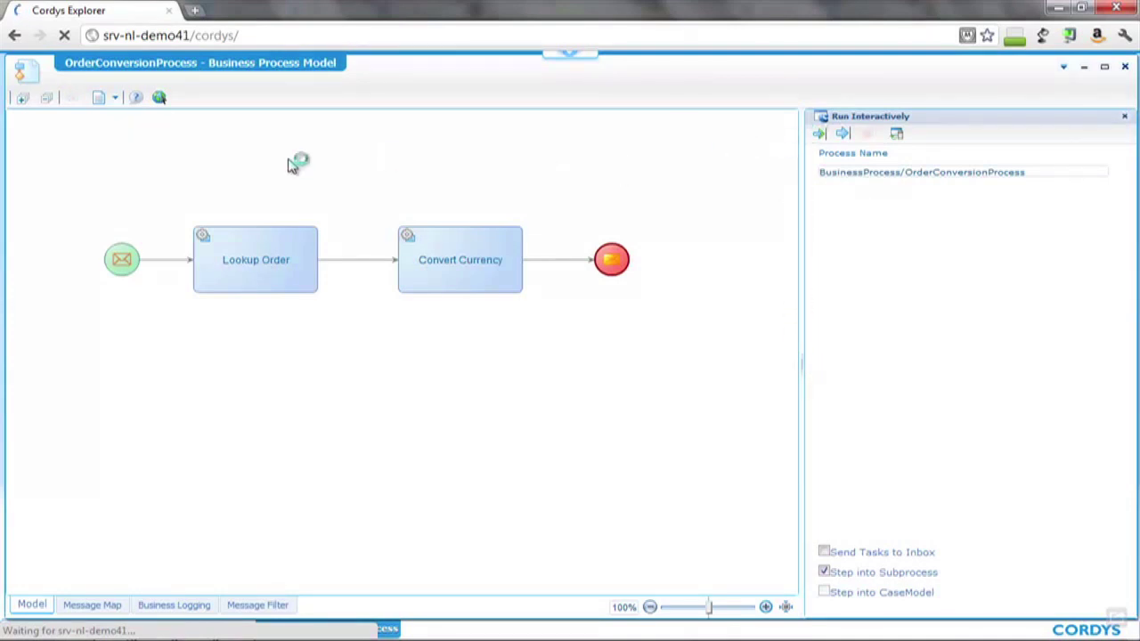
click(820, 138)
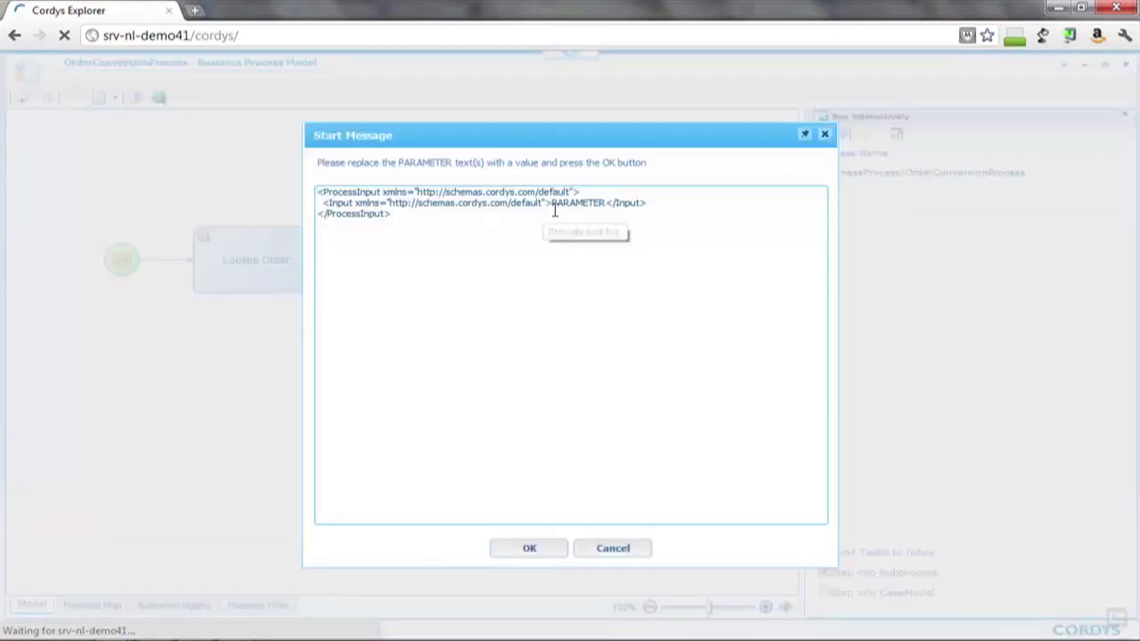
double_click(572, 203)
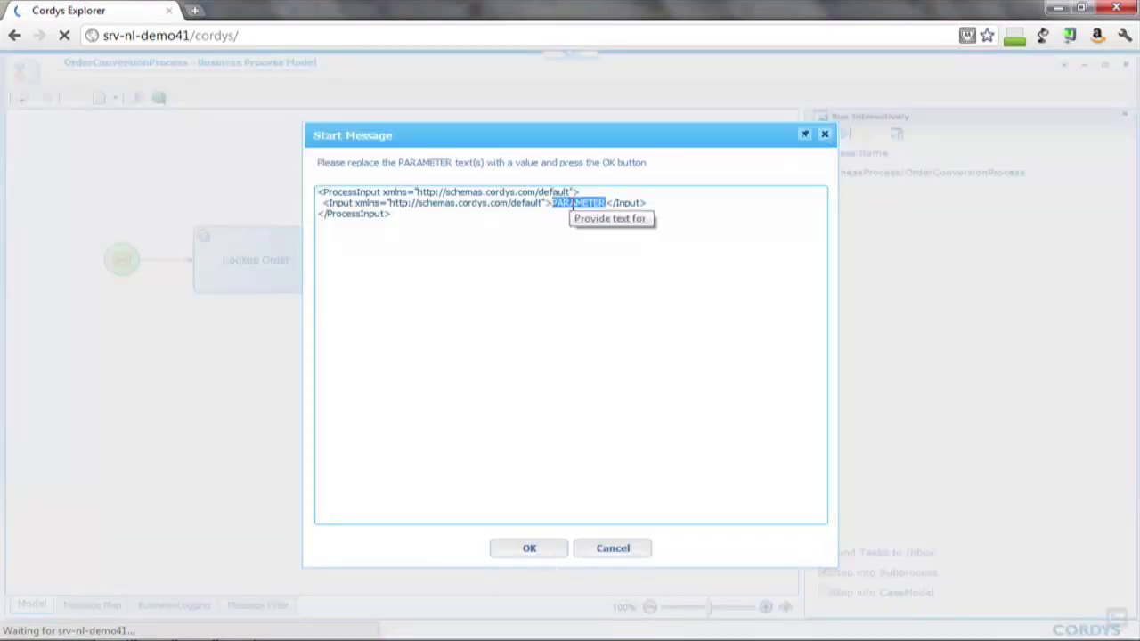
text(10254)
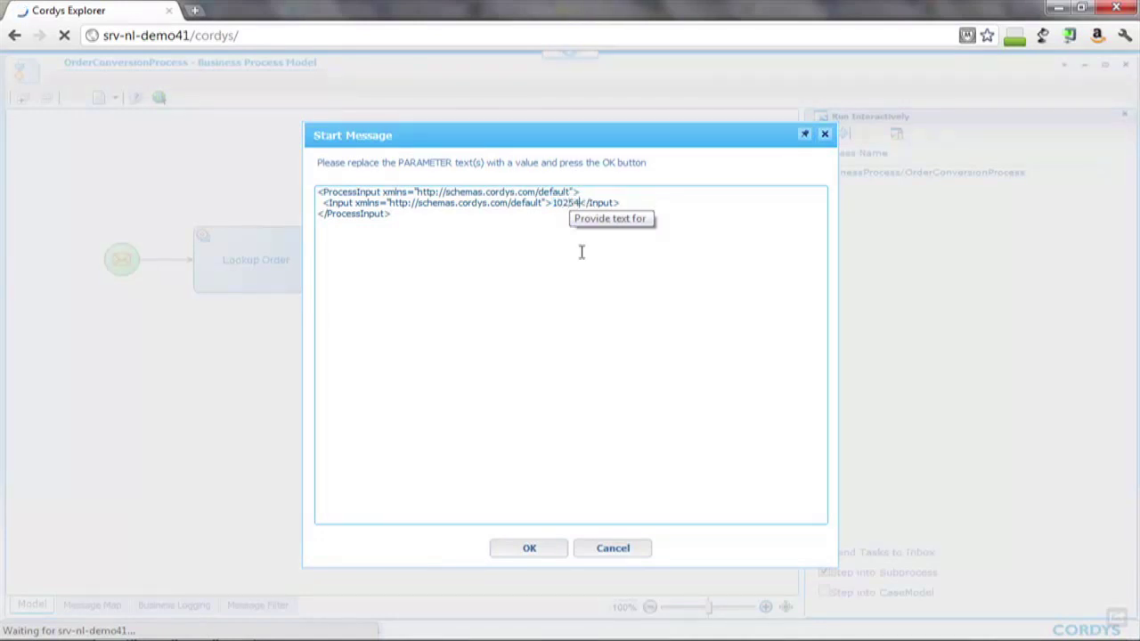
click(531, 549)
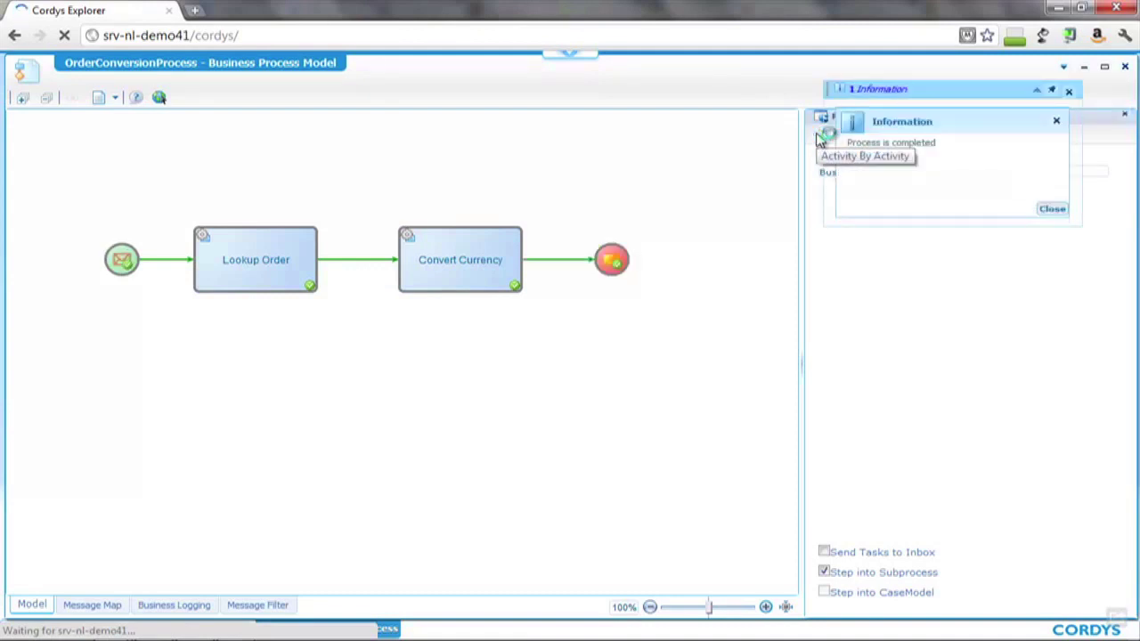
click(1057, 210)
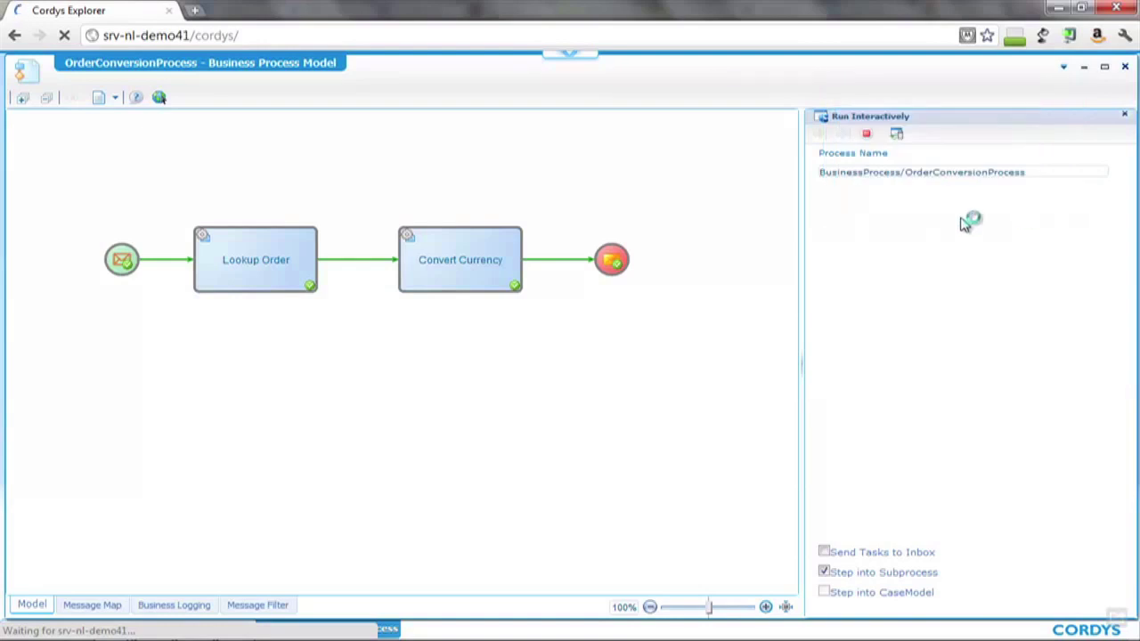
Inspect the End event's output message in the process debugger, and close the interactive run.
right_click(606, 259)
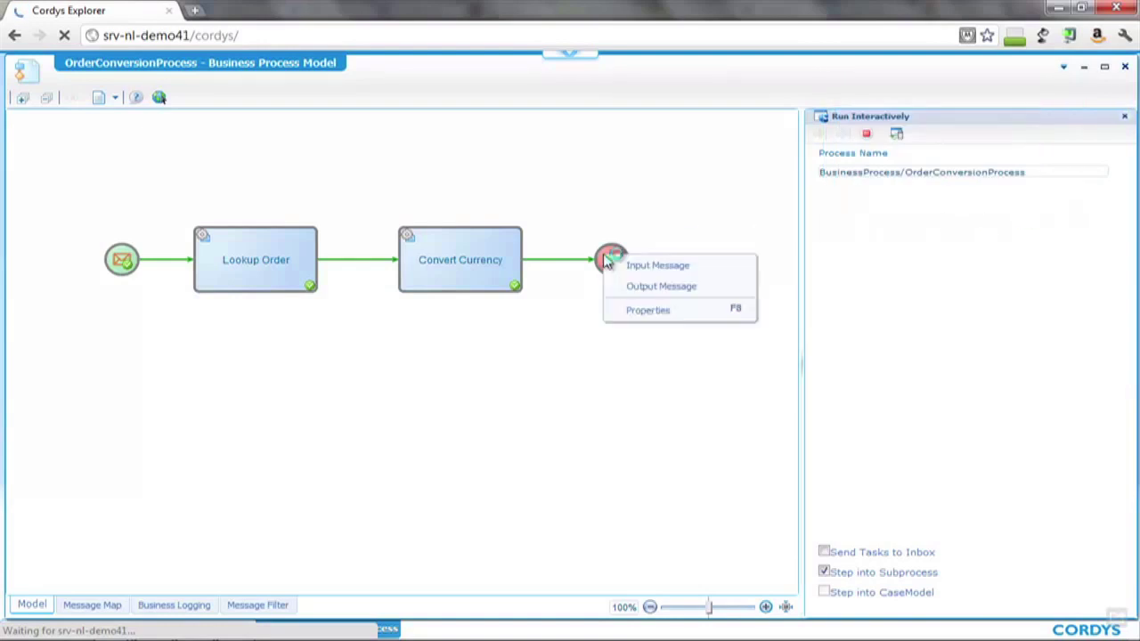
click(646, 287)
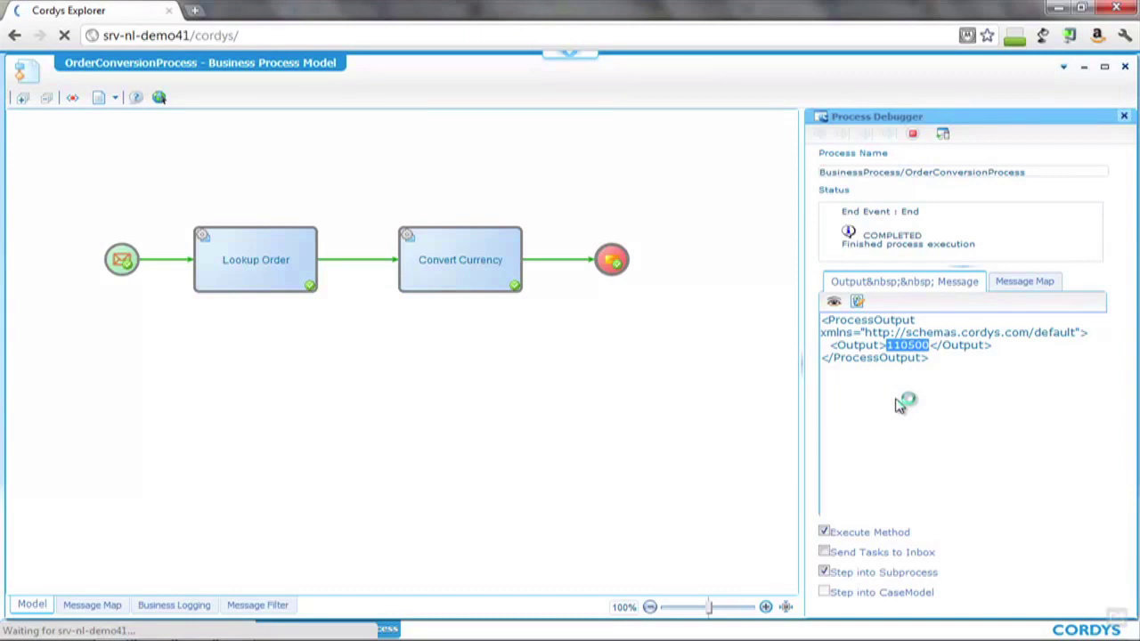
click(1125, 68)
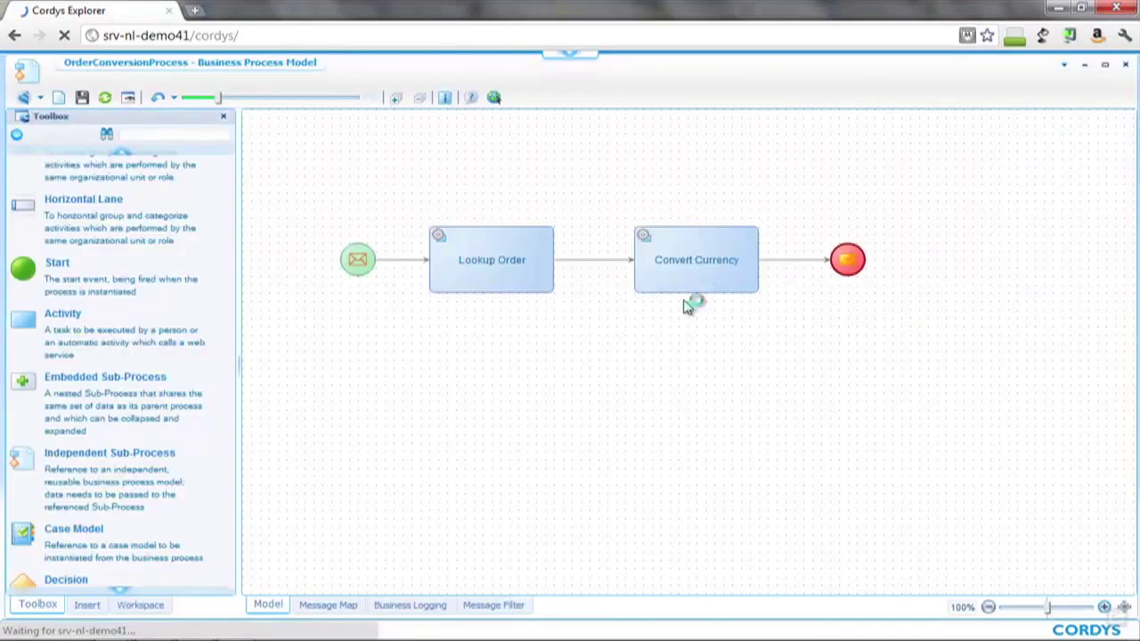